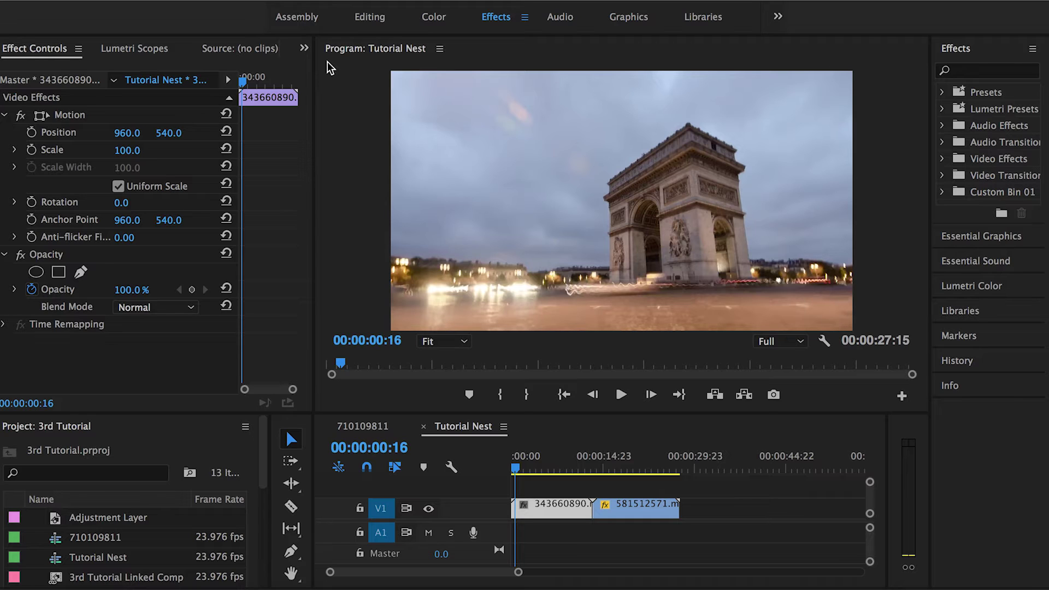
Step: Move clip 343660890.mp4 up to track V2, starting at the sequence start, with its end overlapping the beginning of 581512571.mp4 on V1
click(556, 469)
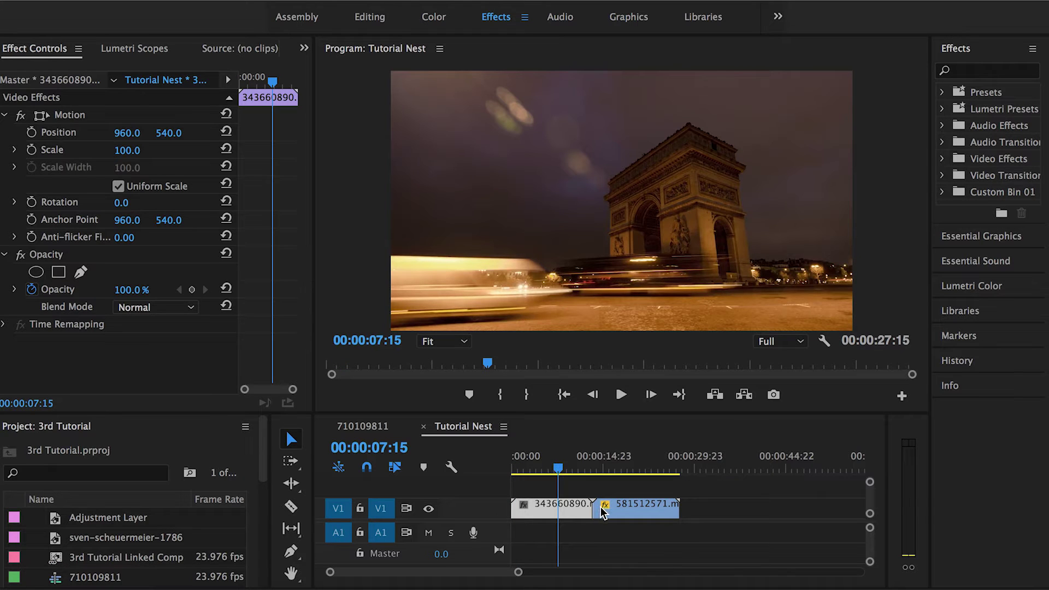
mouse_move(603, 469)
mouse_down()
mouse_move(556, 468)
mouse_move(621, 469)
mouse_up()
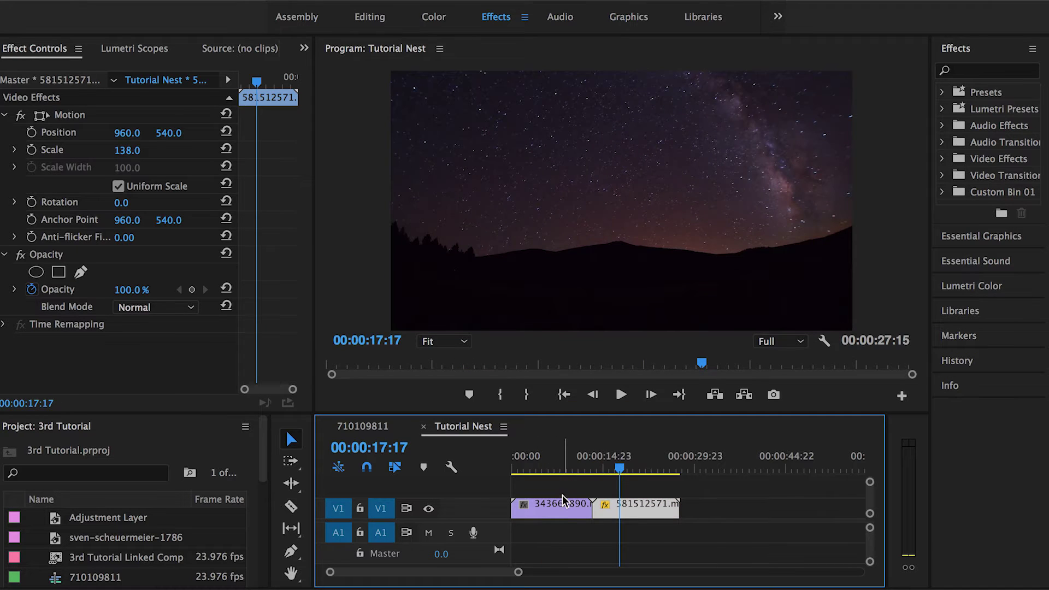
click(562, 502)
drag(563, 501, 606, 468)
click(588, 469)
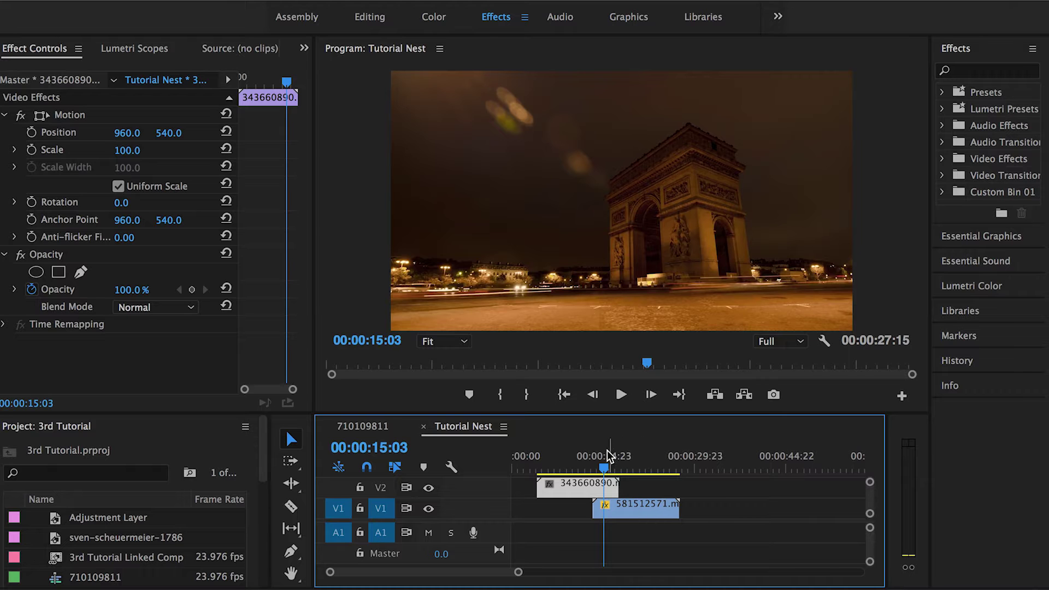
drag(610, 455, 580, 503)
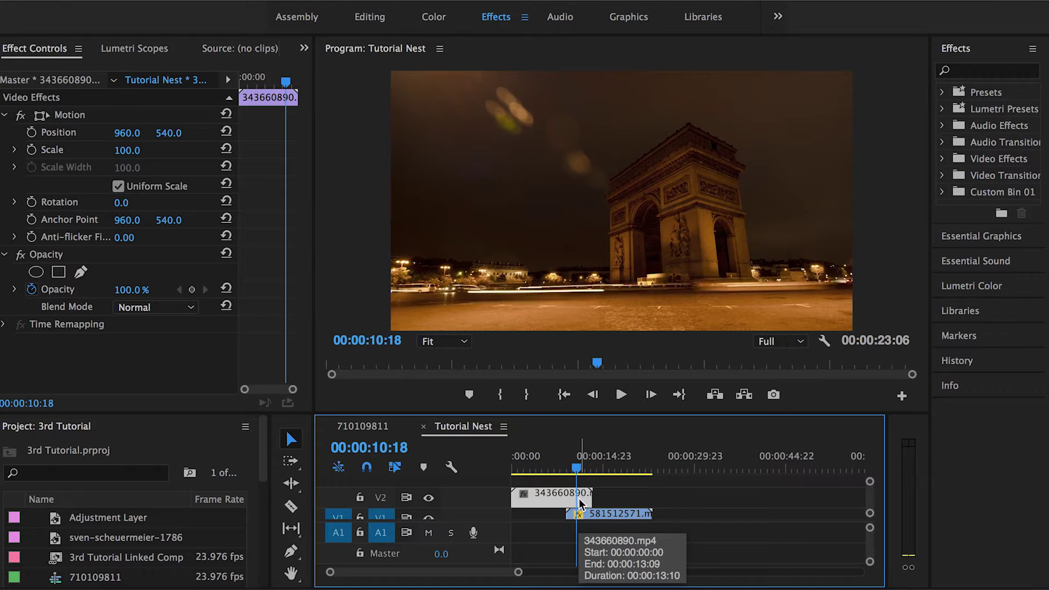
Step: Park the playhead at 00:00:08:17 and add a free-draw opacity mask to the Arc de Triomphe clip on V2
mouse_move(577, 464)
mouse_down()
mouse_move(517, 465)
mouse_move(562, 467)
mouse_up()
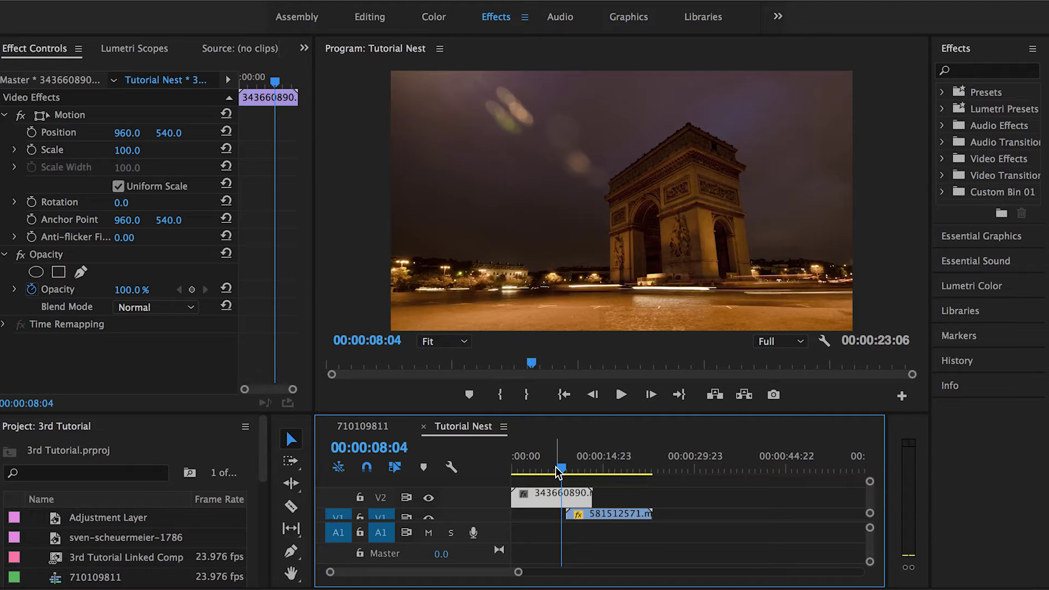
drag(557, 471, 565, 471)
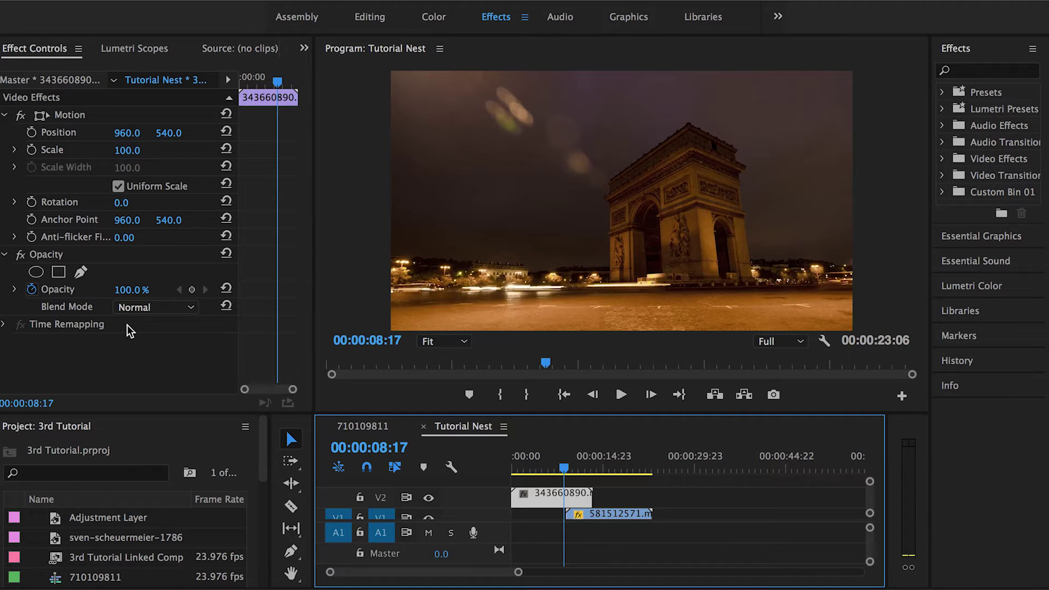
click(81, 272)
click(82, 271)
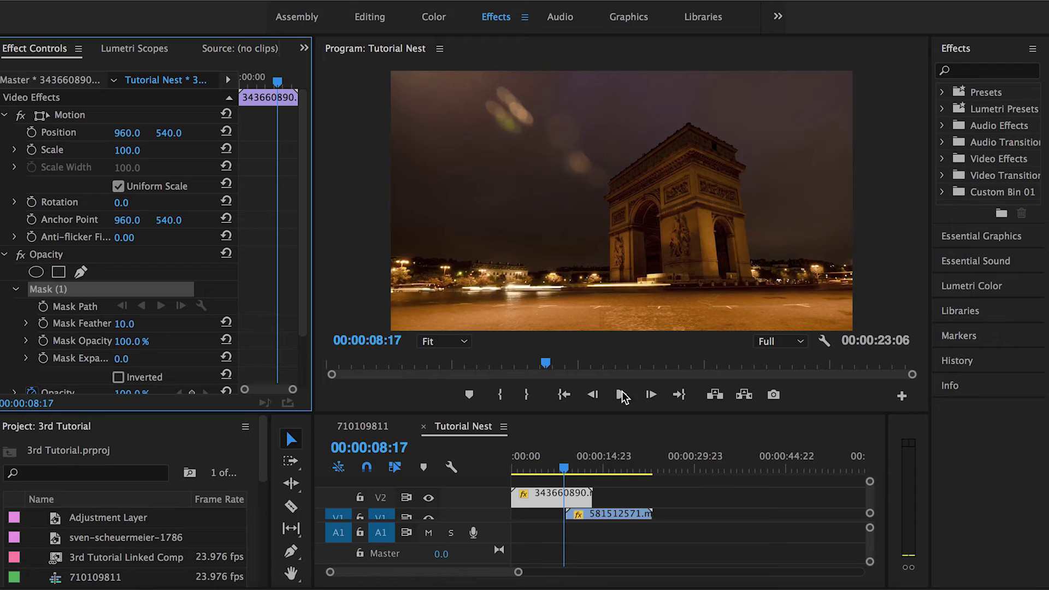
Step: Place the first mask point just outside the frame's left edge, level with the treetops
key(minus)
key(equal)
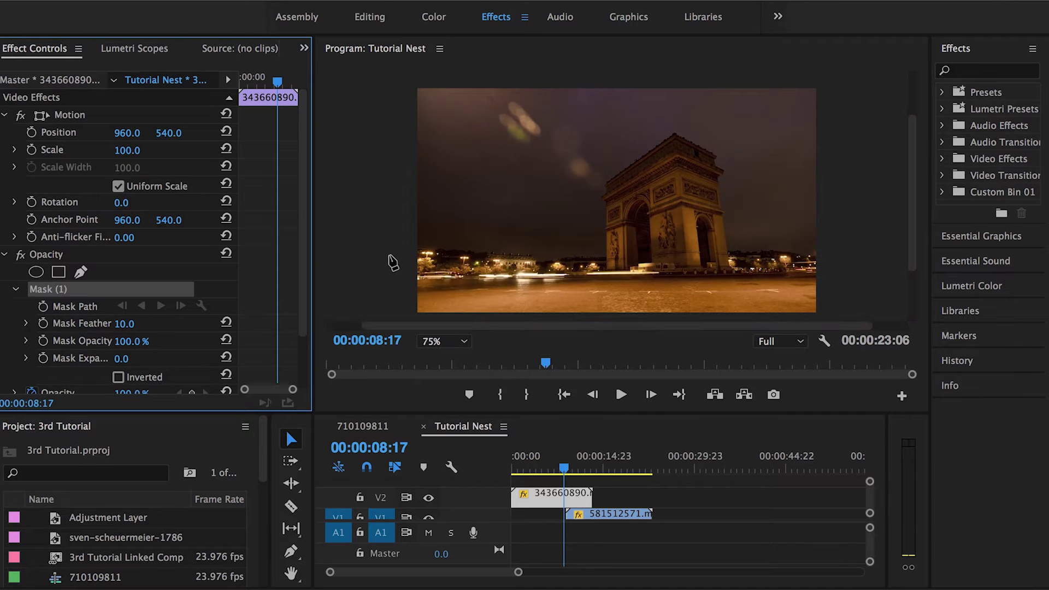
click(390, 328)
drag(390, 328, 355, 327)
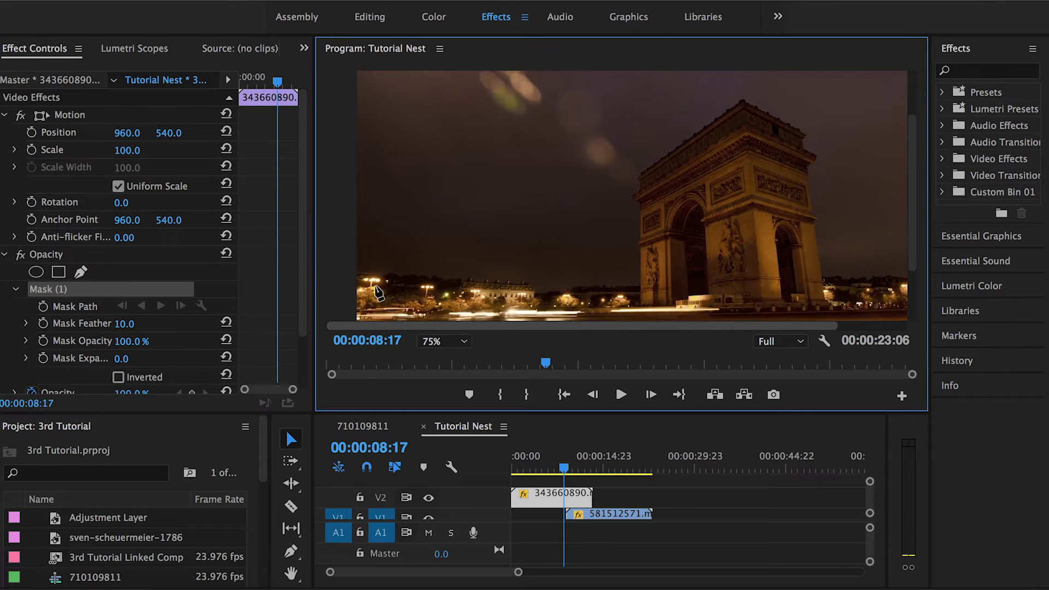
click(353, 277)
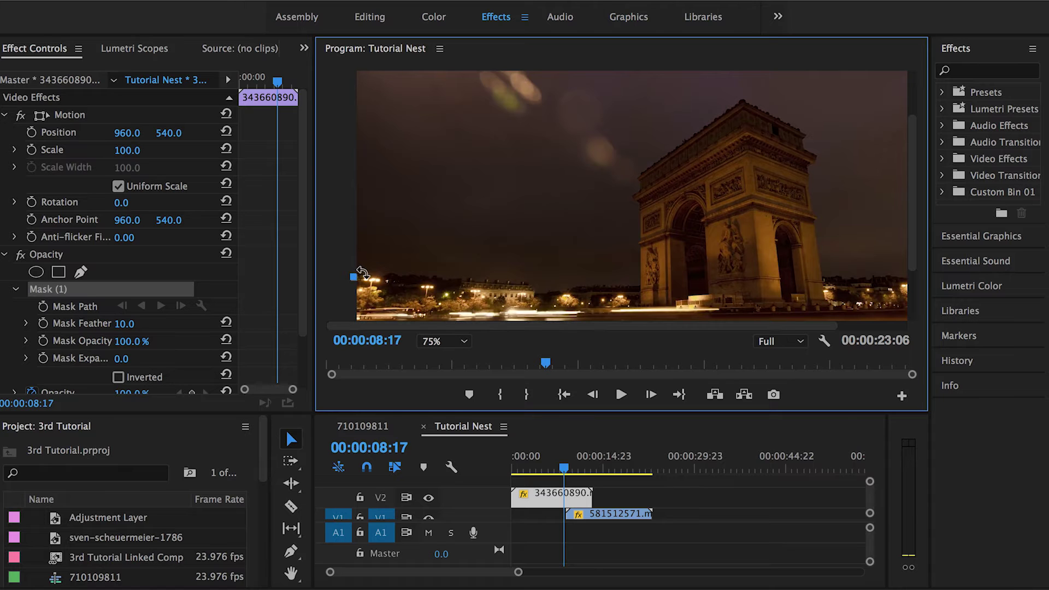
Step: Trace the mask along the treetops from the left edge of the frame to the lit building's roof
key(equal)
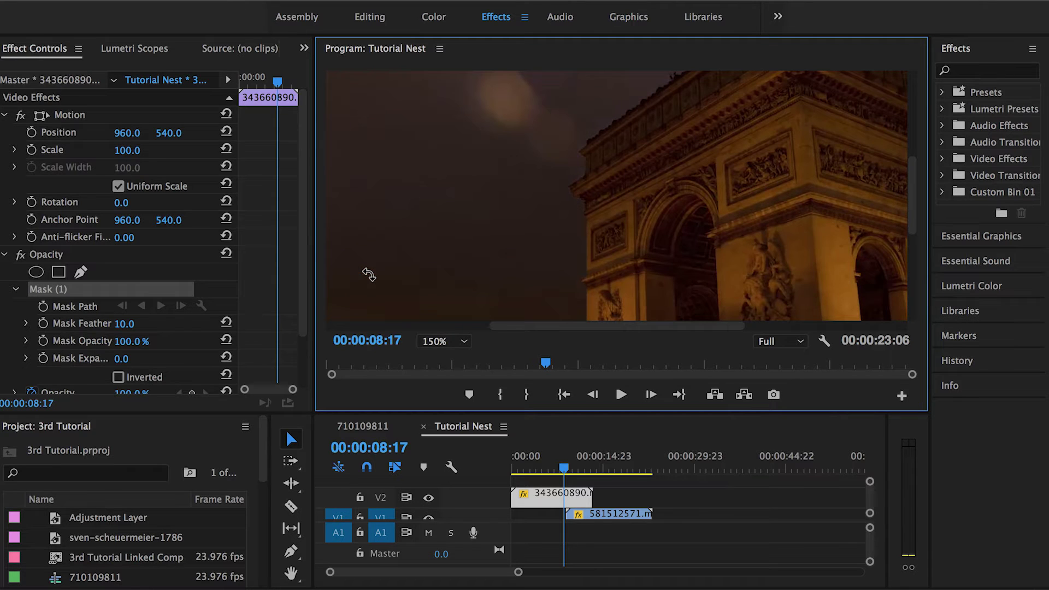
drag(492, 329, 319, 325)
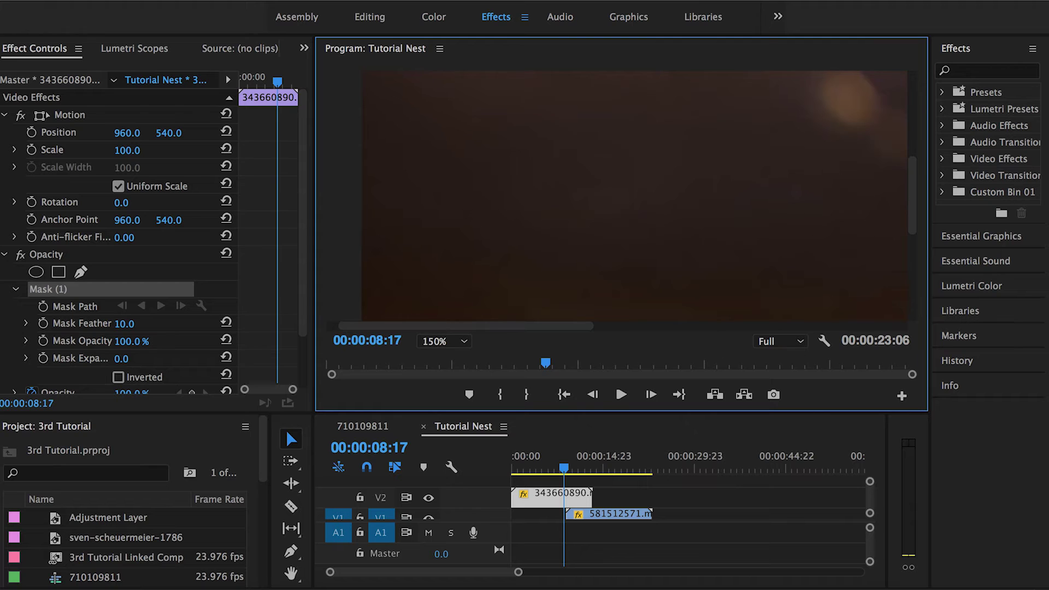
drag(911, 192, 911, 241)
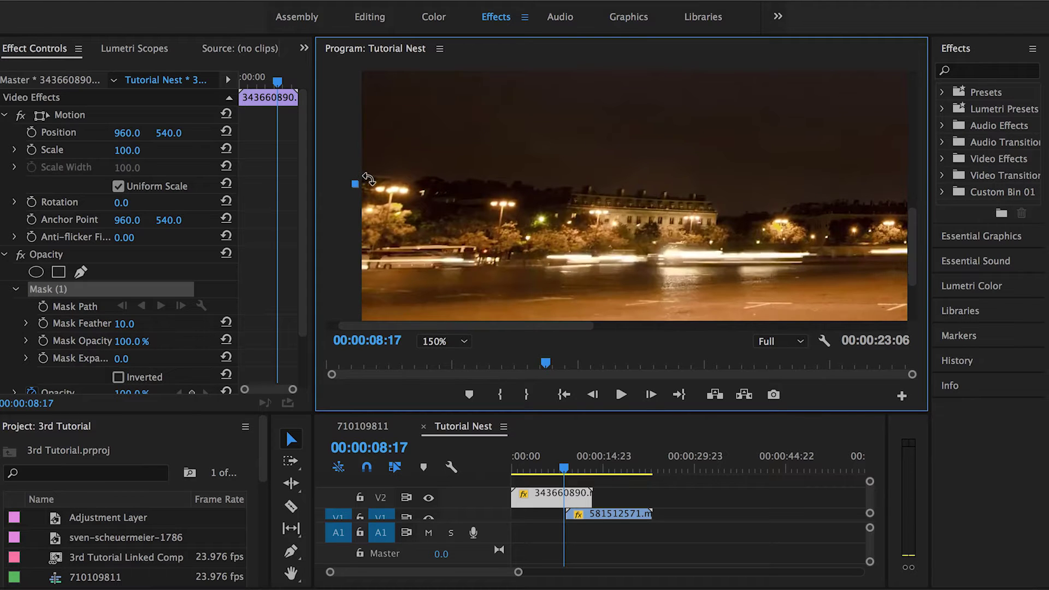
drag(380, 177, 394, 180)
click(408, 182)
drag(427, 175, 428, 176)
click(436, 177)
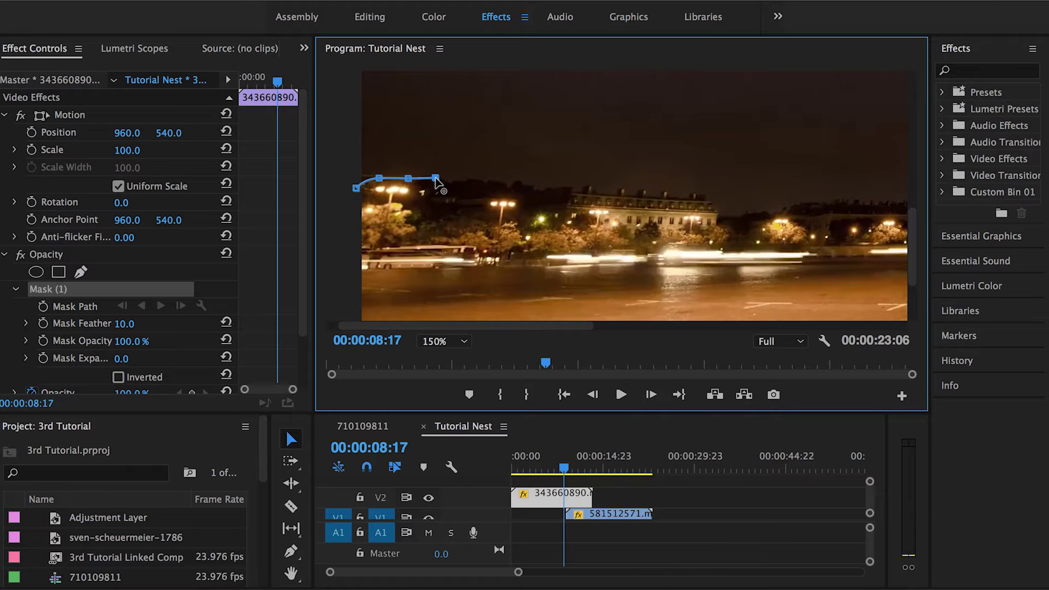
click(464, 180)
click(503, 185)
drag(529, 184, 552, 191)
click(556, 188)
click(584, 193)
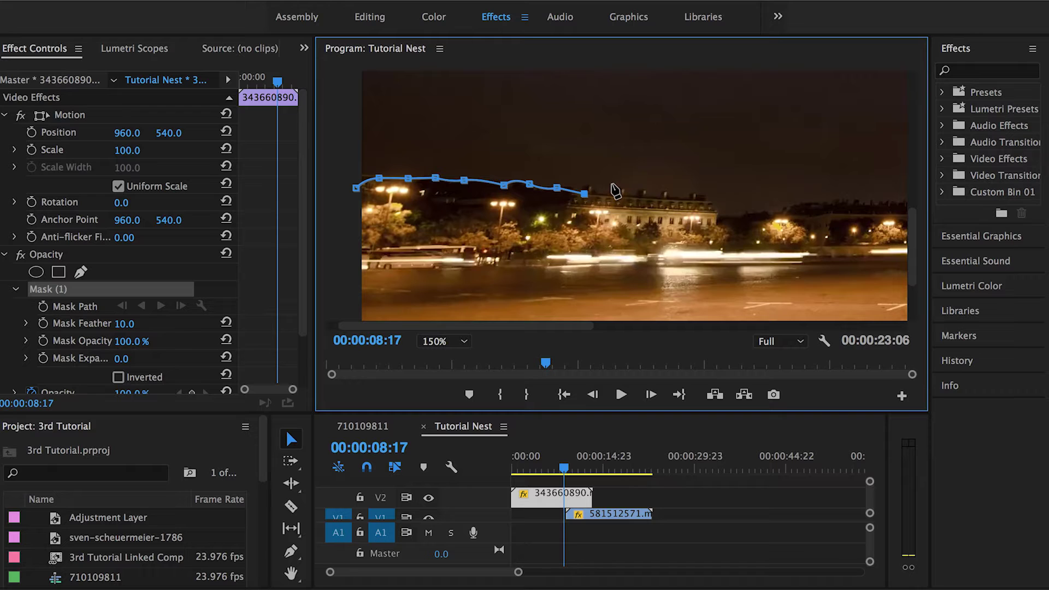
Step: Continue the mask along the remaining skyline and up the left side of the arch to its upper cornice
scroll(618, 199, up, 3)
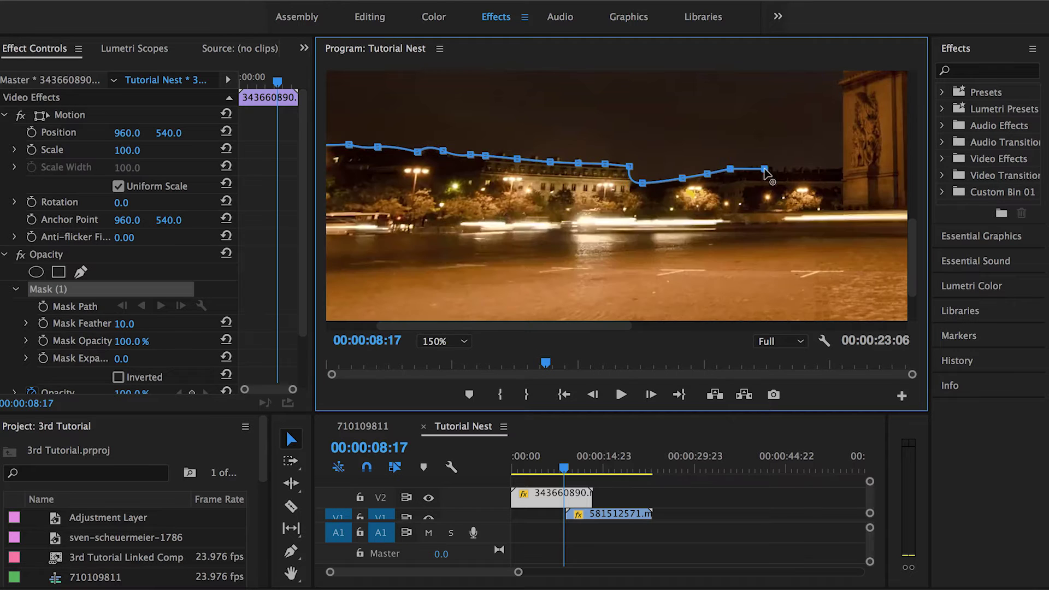
scroll(912, 232, down, 1)
click(551, 194)
click(556, 170)
click(557, 110)
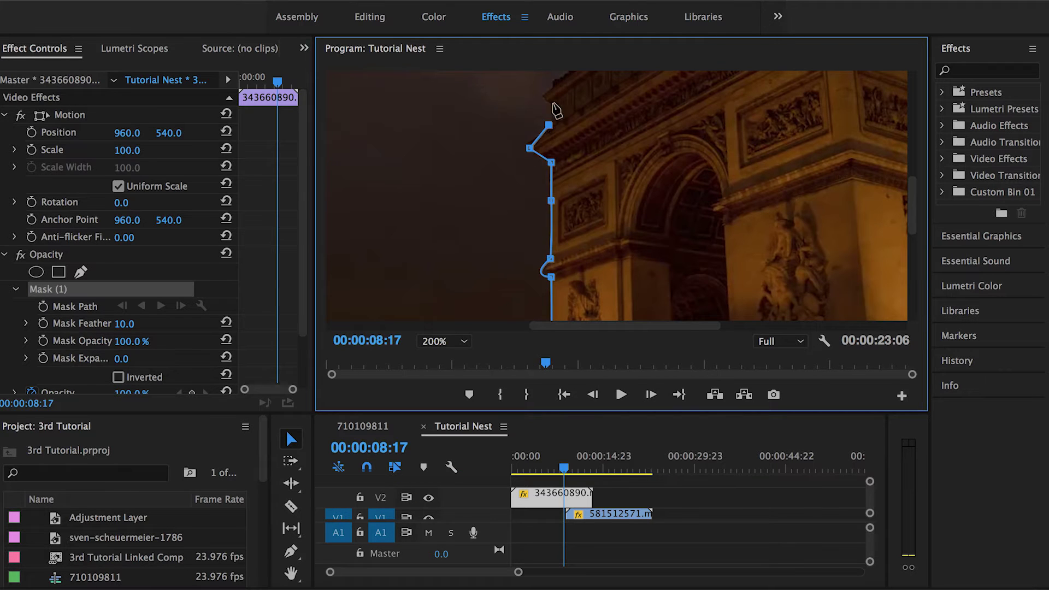
Step: Trace the mask over the arch's roof and down its right side, and close it around the ground outside the frame
scroll(557, 111, up, 3)
click(852, 170)
click(836, 276)
click(854, 250)
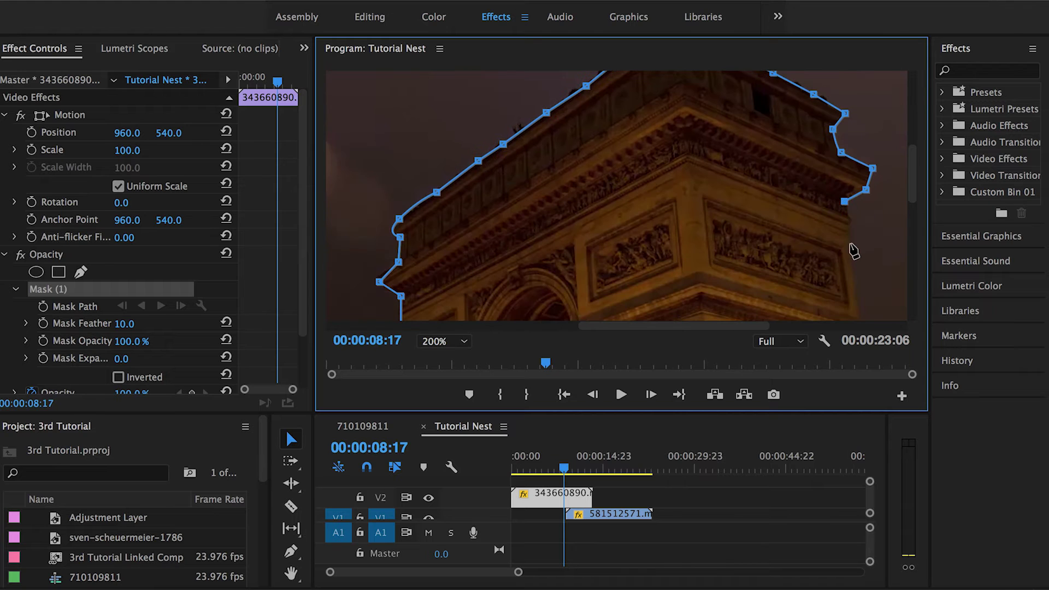
click(872, 285)
click(785, 285)
click(809, 269)
scroll(617, 219, down, 1)
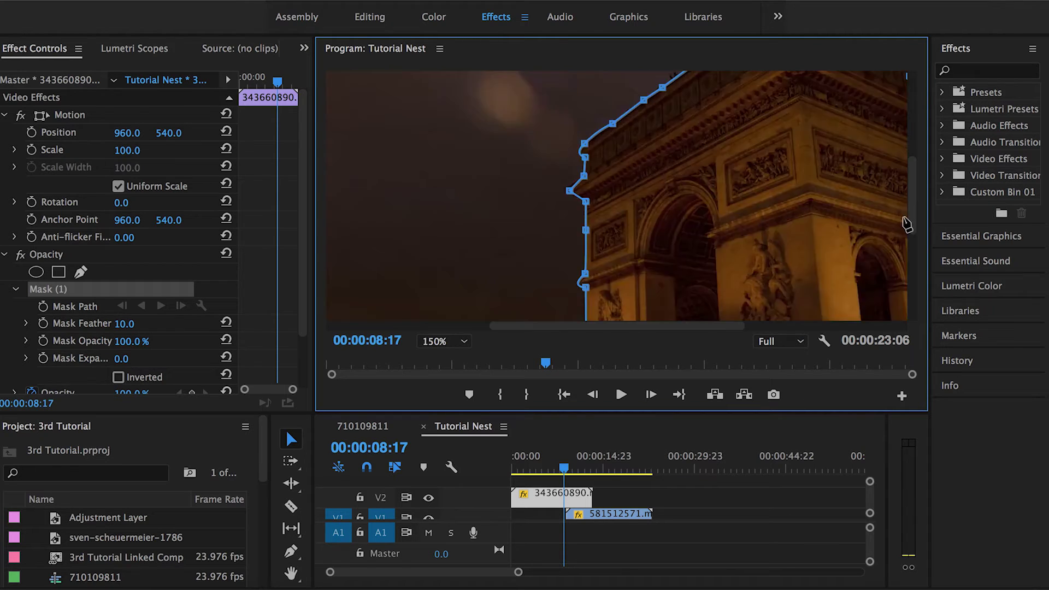
click(443, 341)
click(431, 331)
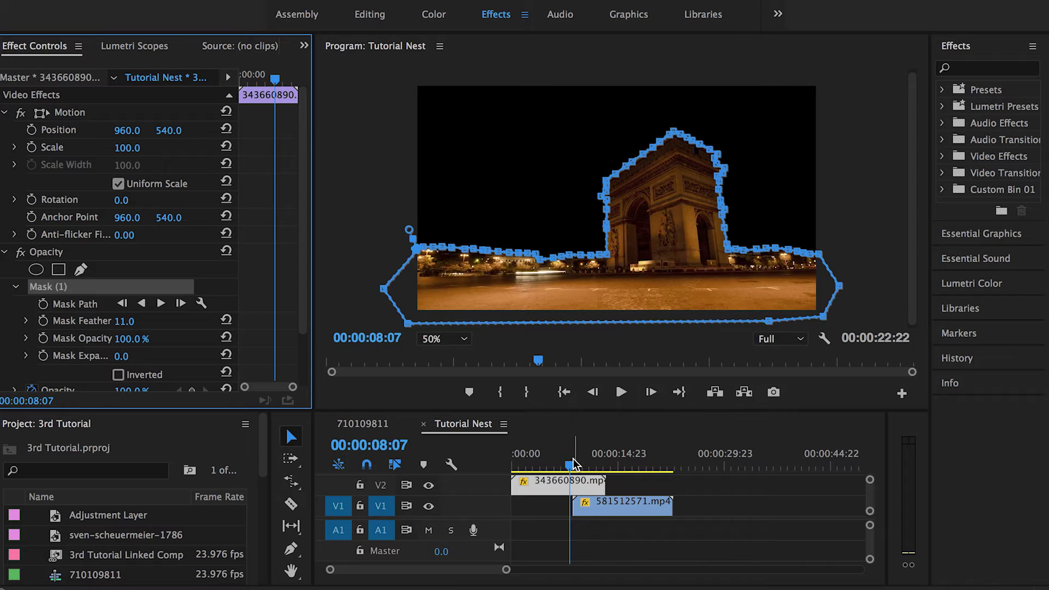
Step: Duplicate the masked clip 343660890.mp4 from V2 onto track V3 directly above it
mouse_move(570, 465)
mouse_down()
mouse_move(597, 460)
mouse_move(570, 461)
mouse_up()
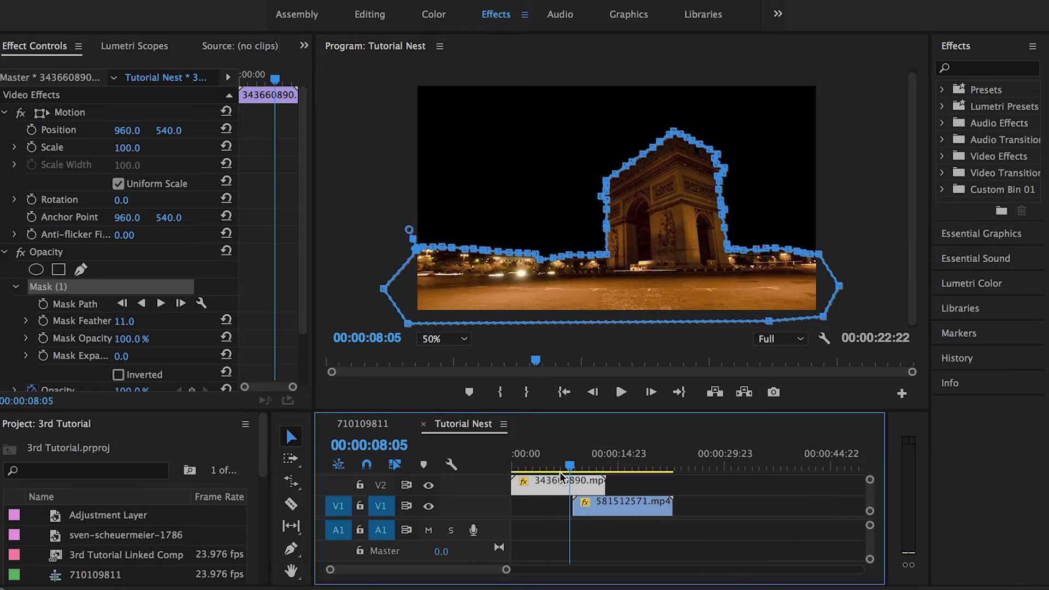
mouse_move(570, 466)
mouse_down()
mouse_move(493, 467)
mouse_move(566, 465)
mouse_up()
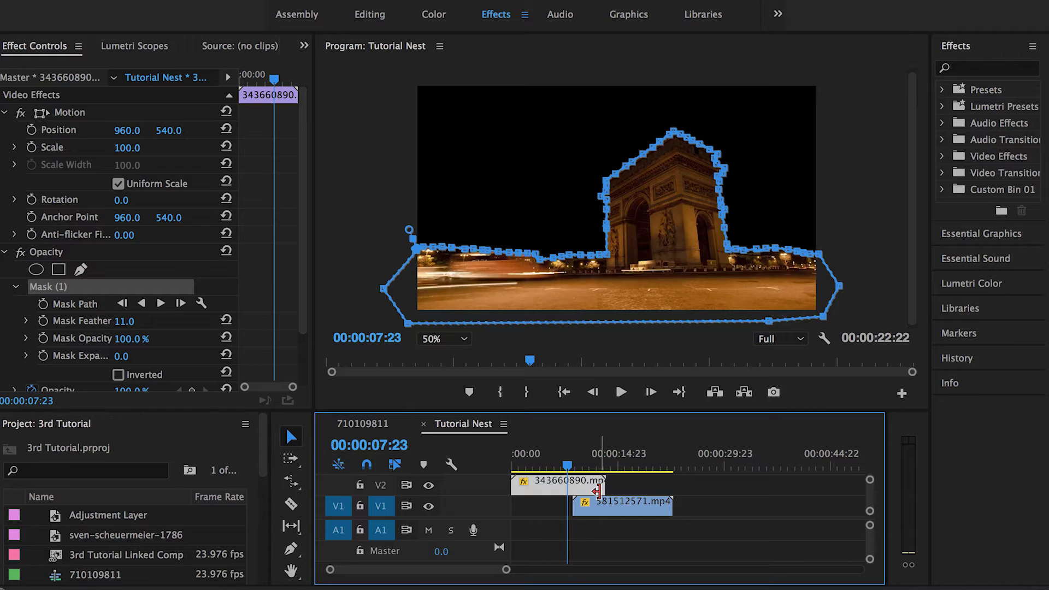
scroll(599, 491, up, 2)
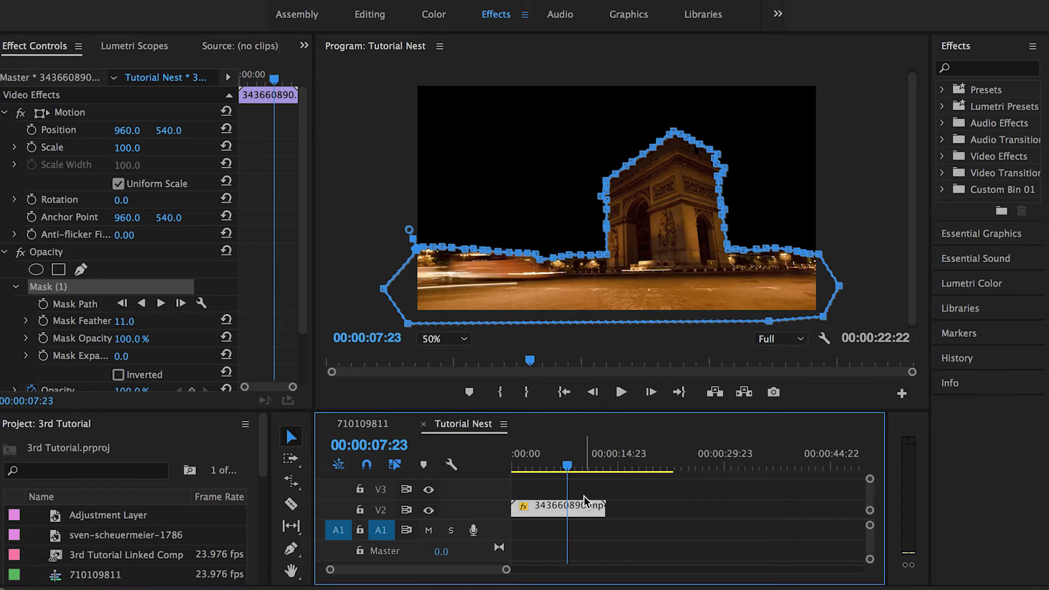
alt+drag(584, 496, 581, 486)
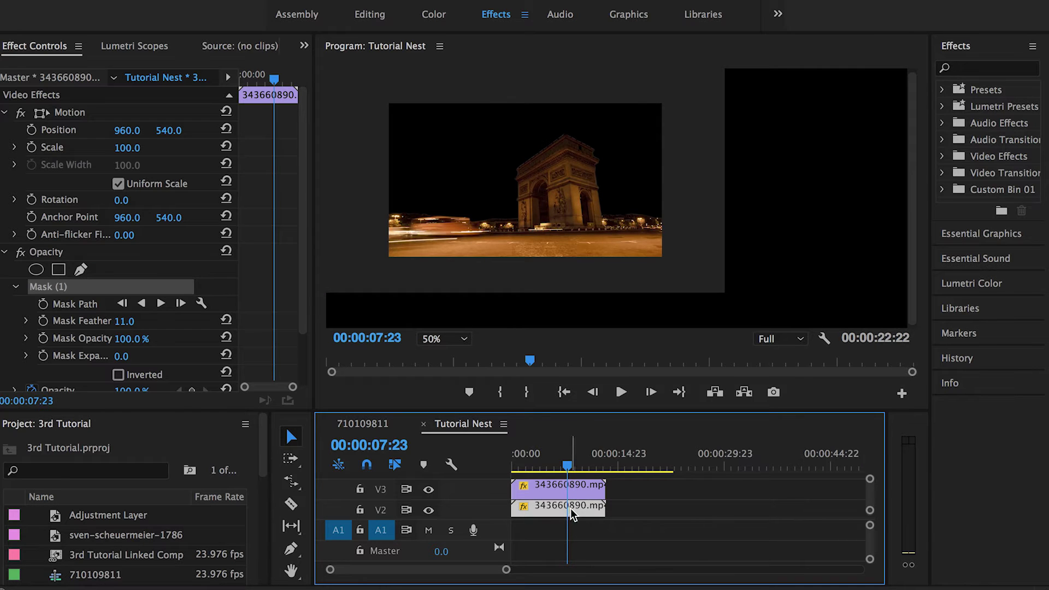
Step: Delete the opacity mask from the copy of 343660890.mp4 on V3
click(579, 489)
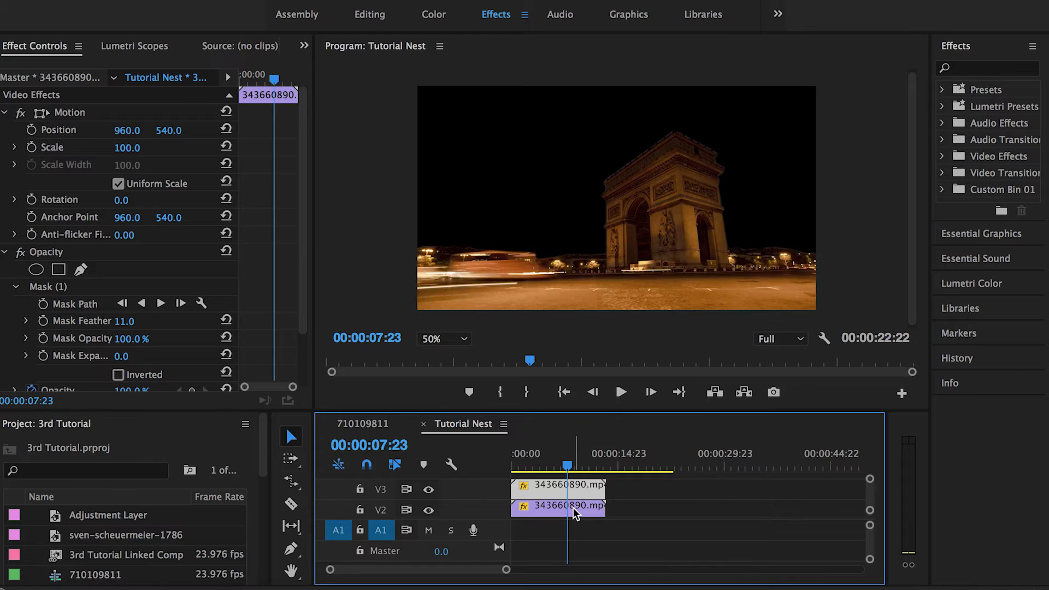
key(alt)
click(48, 286)
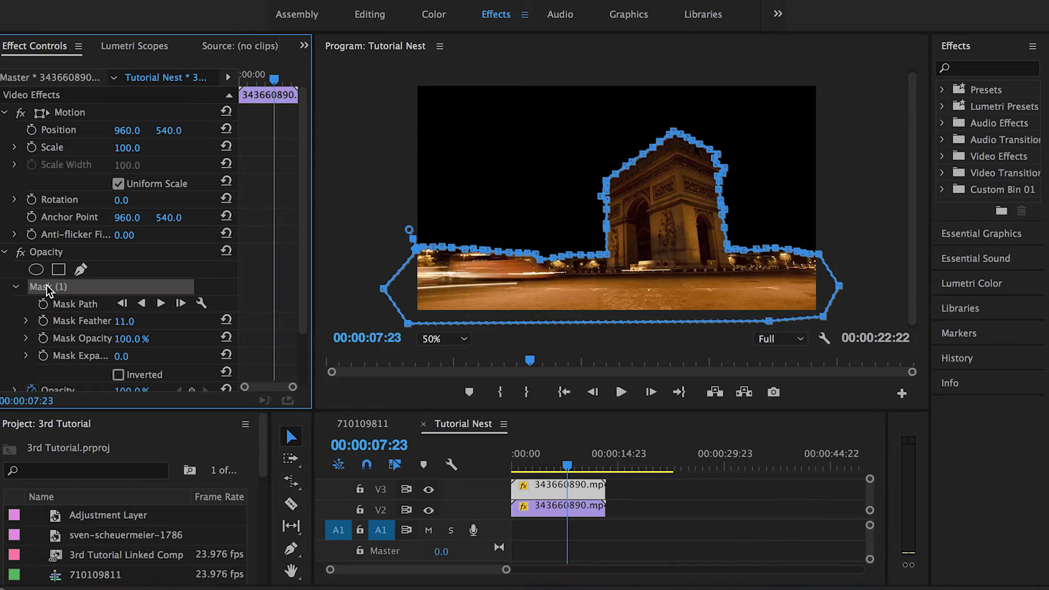
key(Delete)
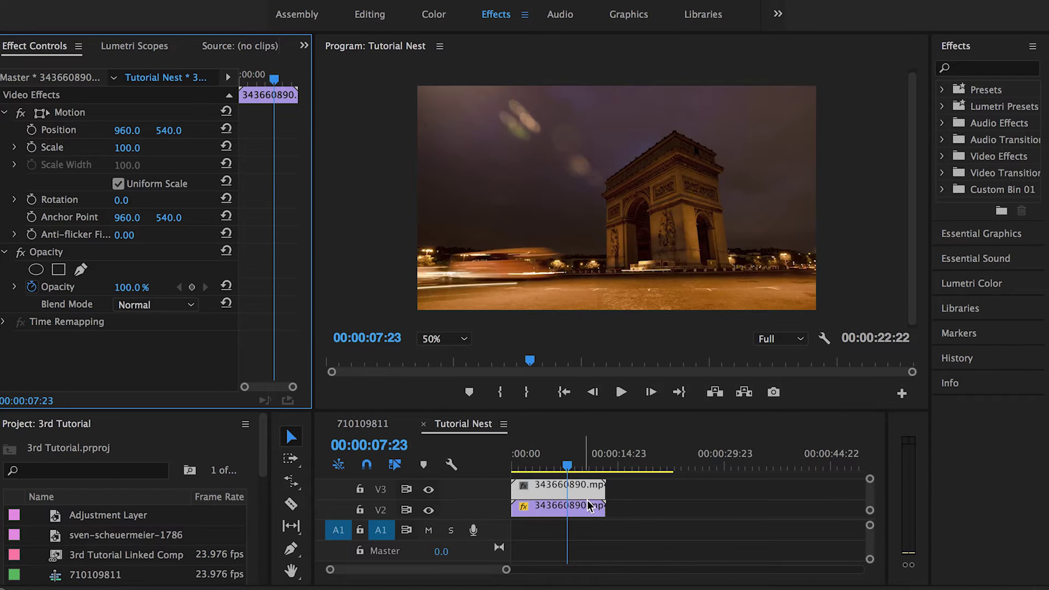
Step: Position the playhead at 00:00:08:16, where the starry sky clip 581512571.mp4 begins on V1
scroll(590, 506, down, 2)
click(571, 467)
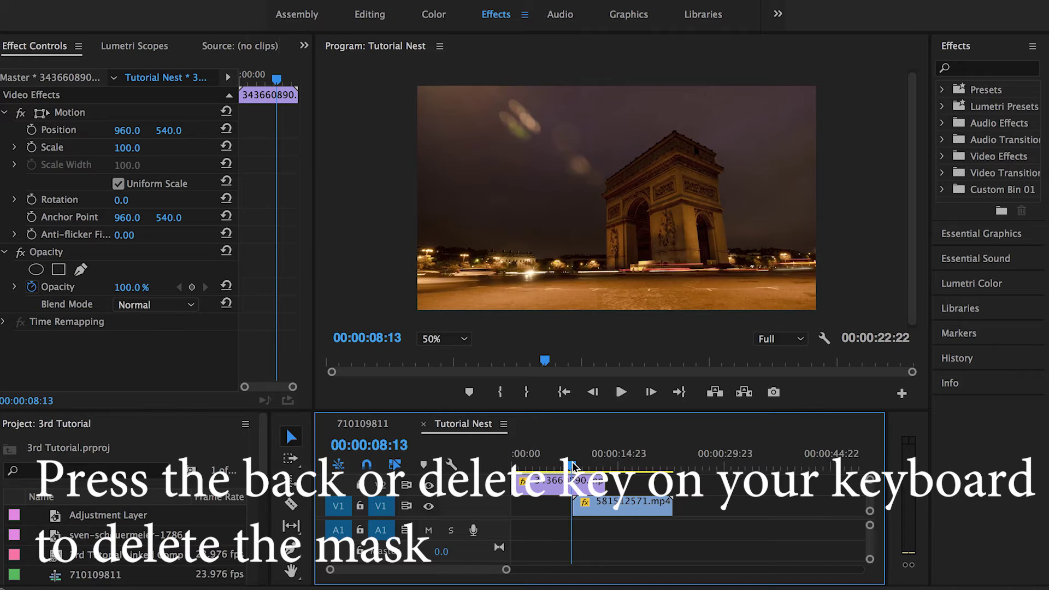
key(Right)
key(Right)
key(Right)
key(Left)
key(Left)
key(Left)
key(equal)
key(equal)
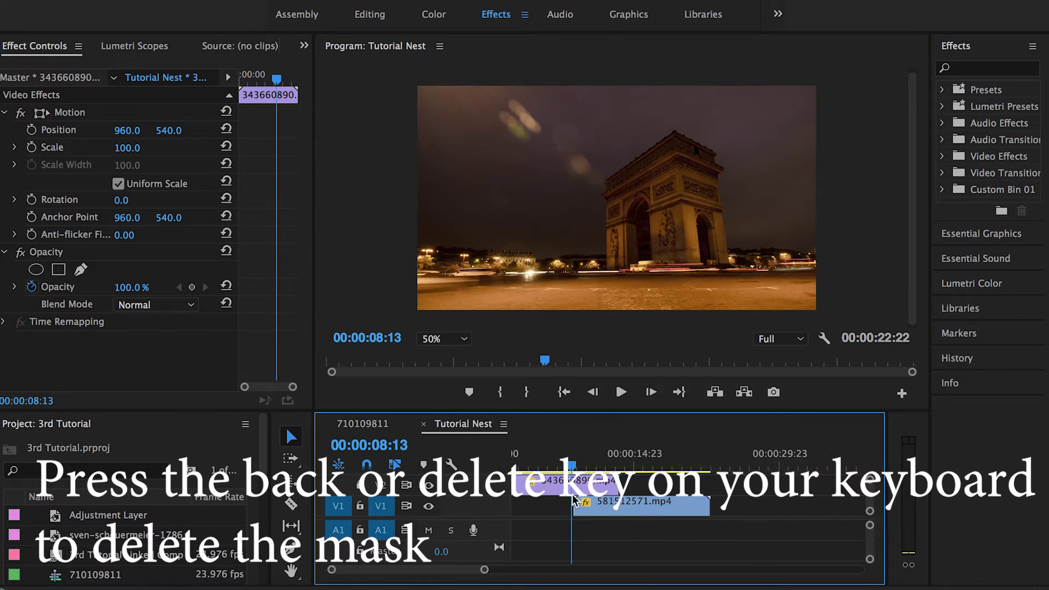
drag(571, 467, 574, 466)
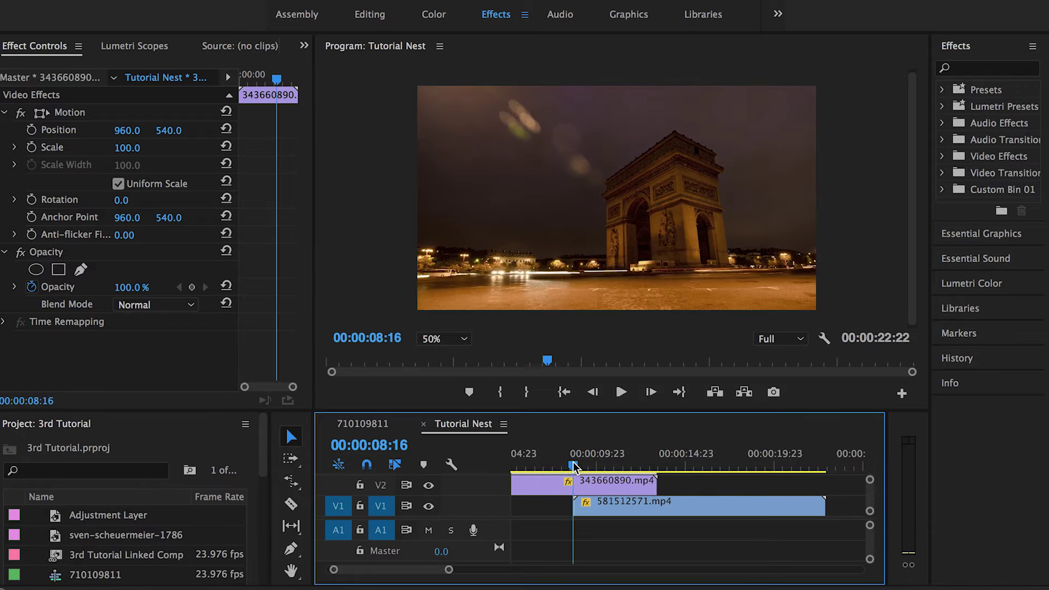
Step: Trim the end of the unmasked V3 copy back to the playhead at 00:00:08:16
scroll(644, 511, up, 1)
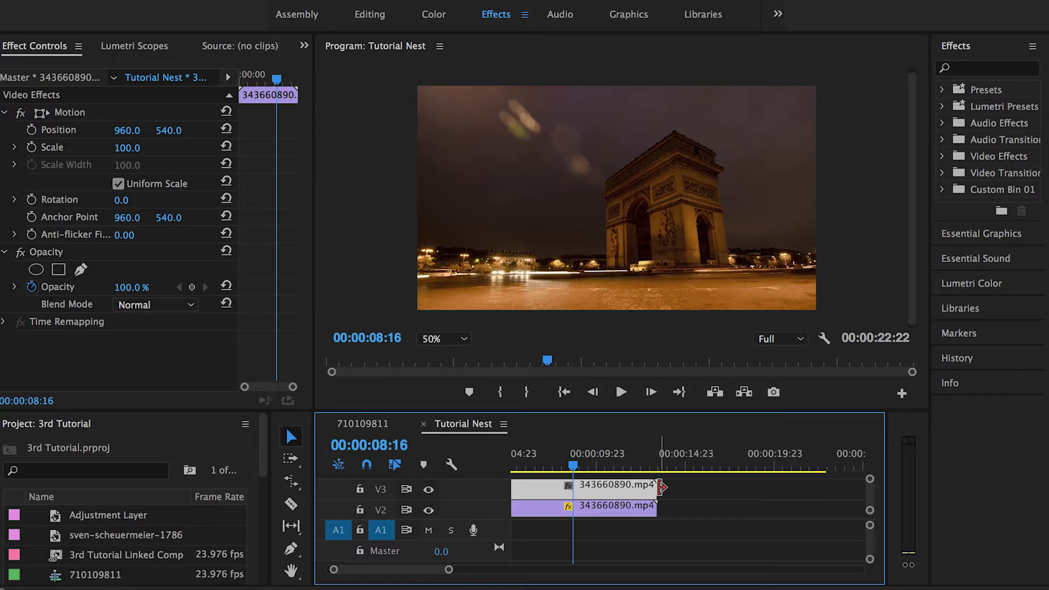
drag(657, 488, 571, 491)
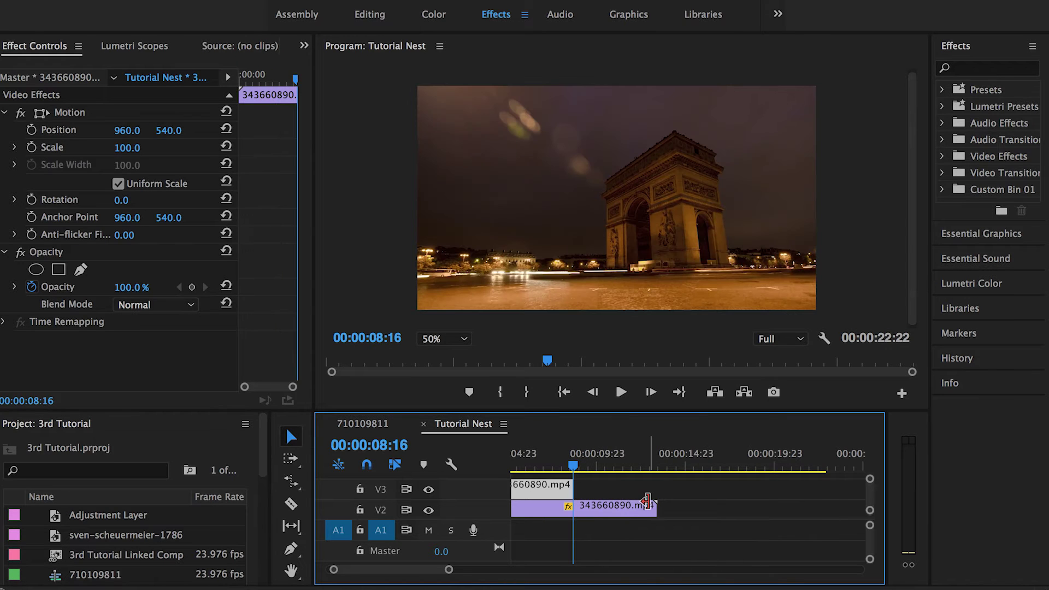
scroll(618, 481, down, 1)
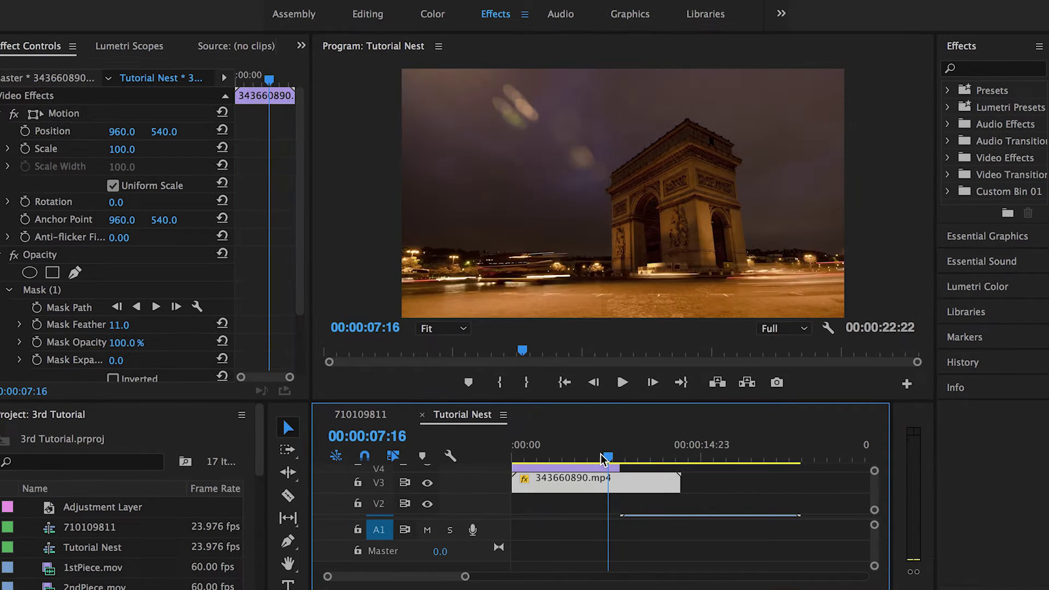
Step: Play the Tutorial Nest sequence from near its start to preview the composite
drag(585, 459, 517, 459)
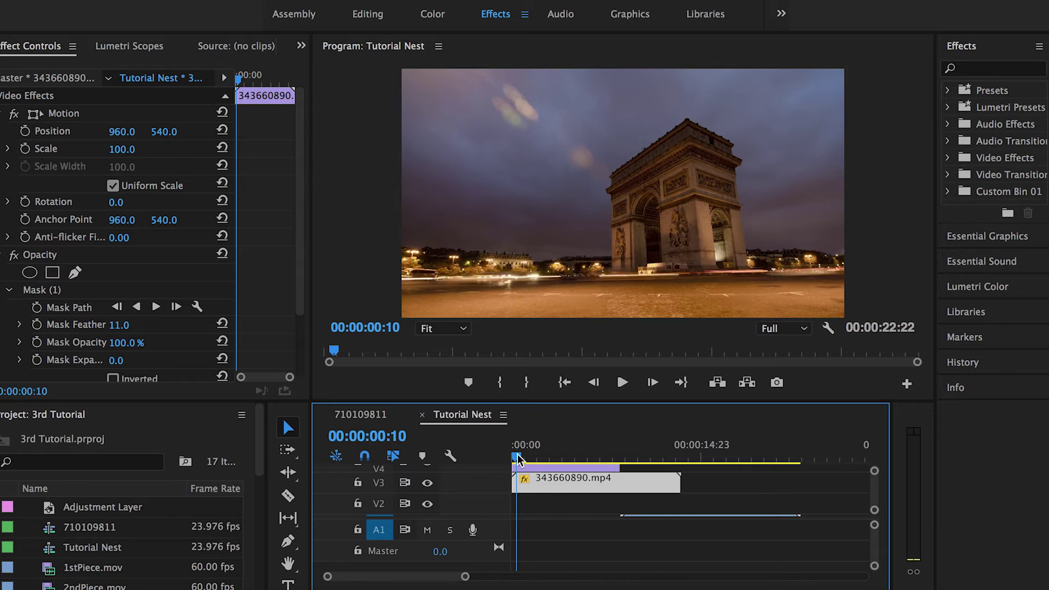
key(space)
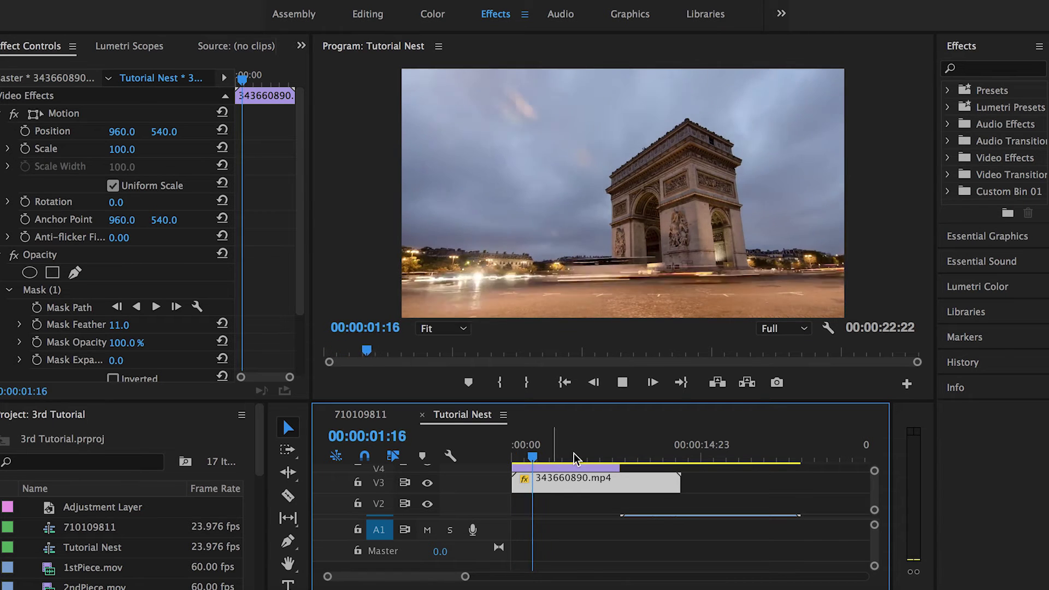
Step: Duplicate the masked 343660890.mp4 clip from V3 onto V2 and trim the copy's start to where 581512571.mp4 begins on V1
click(615, 457)
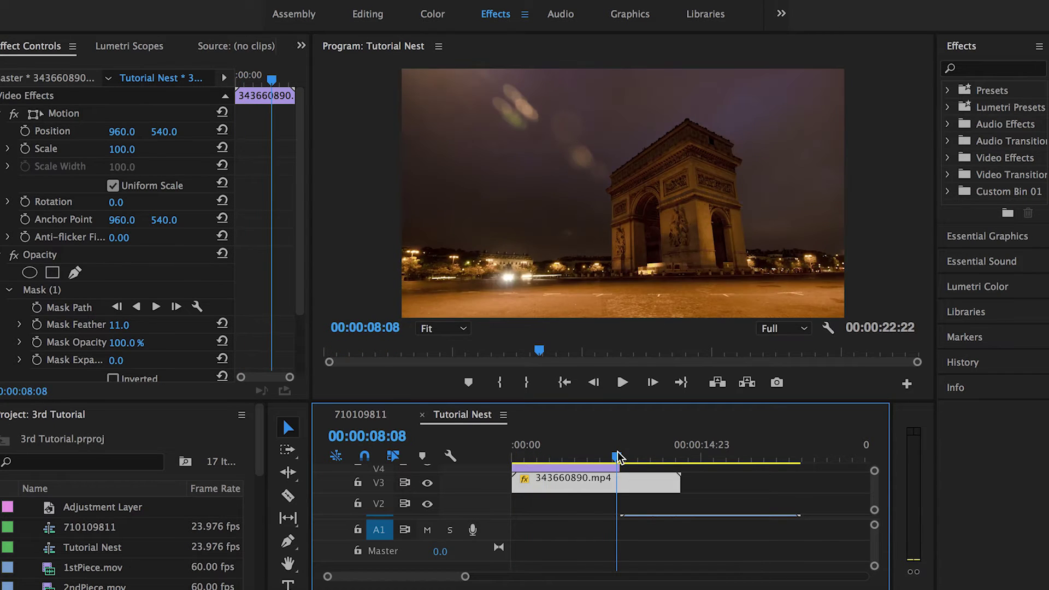
drag(619, 456, 645, 429)
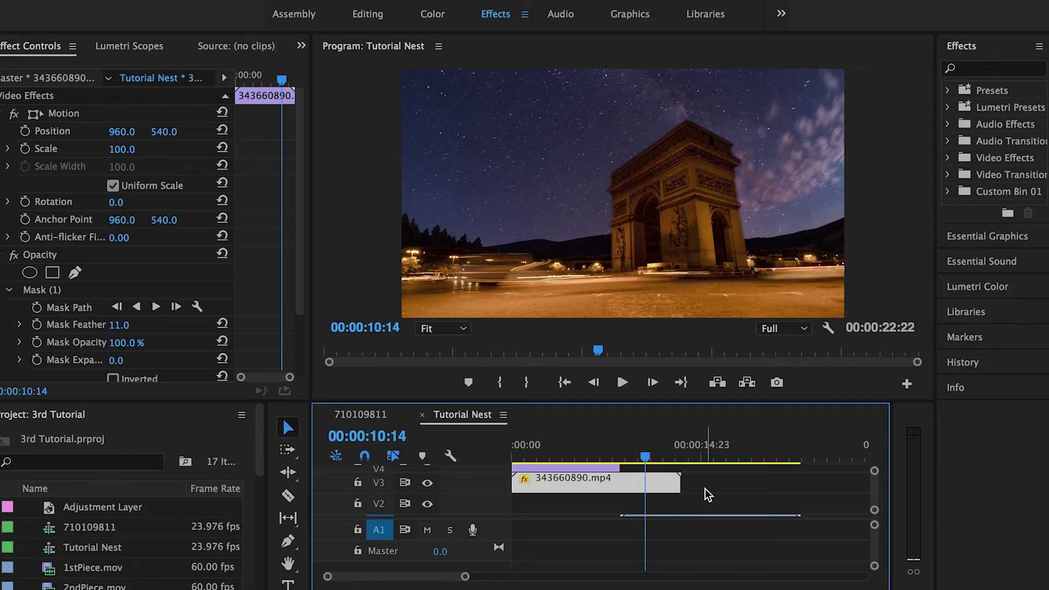
scroll(704, 491, down, 2)
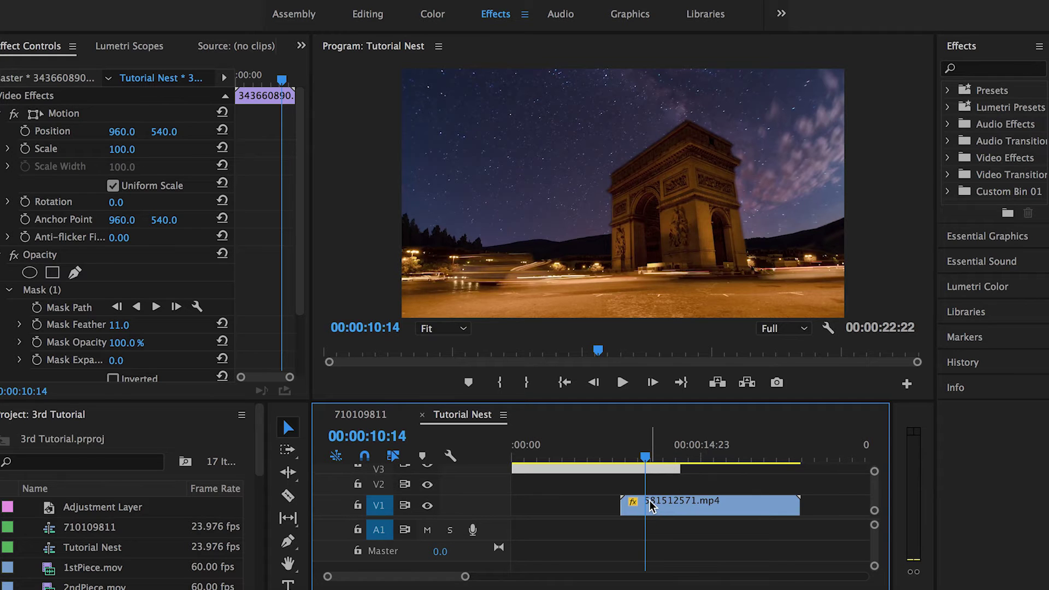
scroll(650, 503, up, 1)
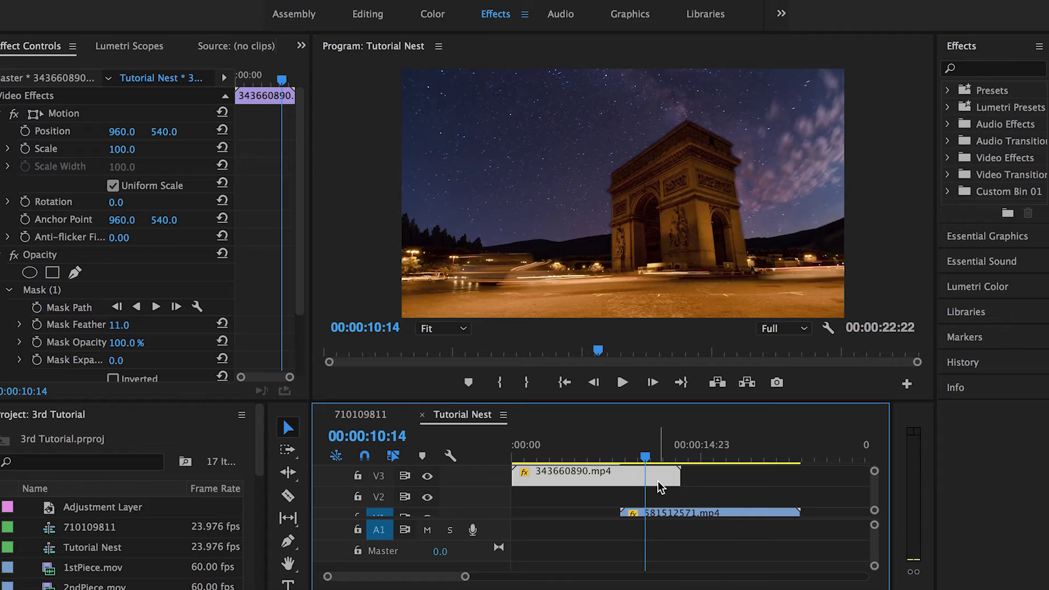
drag(657, 484, 659, 502)
drag(519, 494, 627, 494)
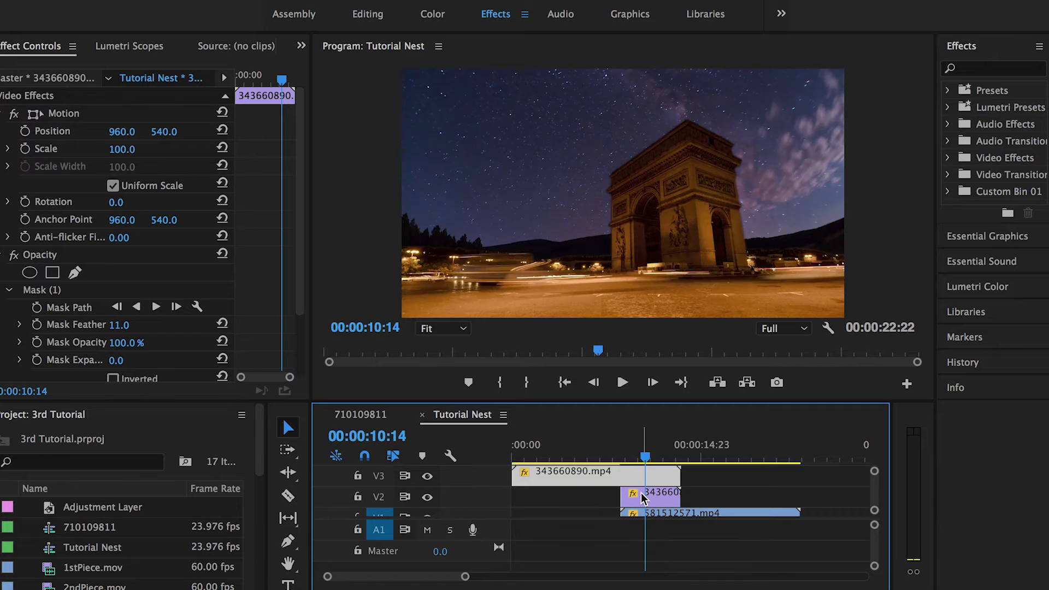
Step: Delete the opacity mask from the short 343660890.mp4 copy on V2
click(642, 496)
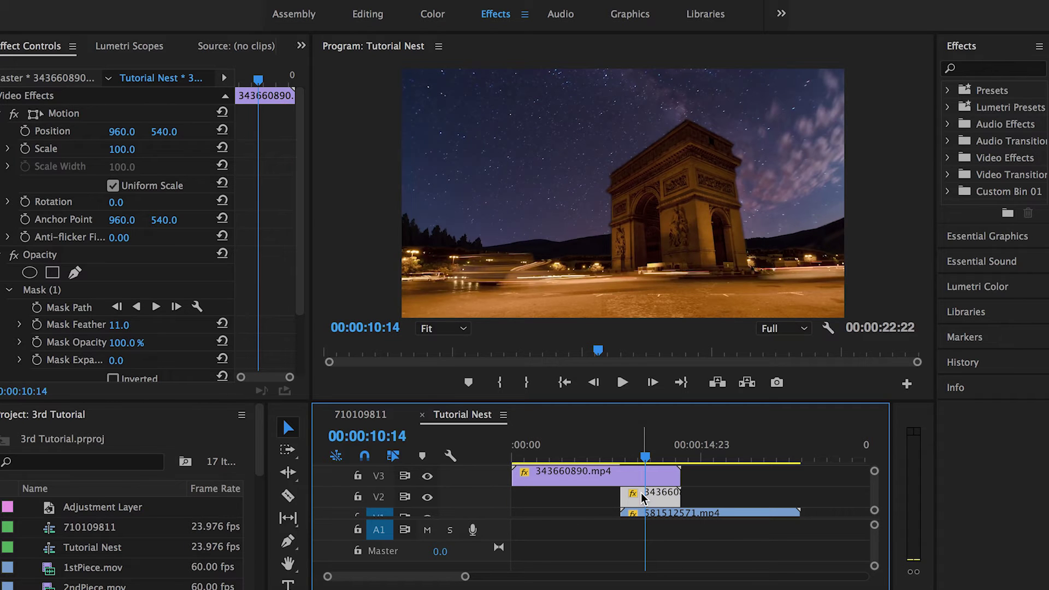
click(61, 295)
key(Delete)
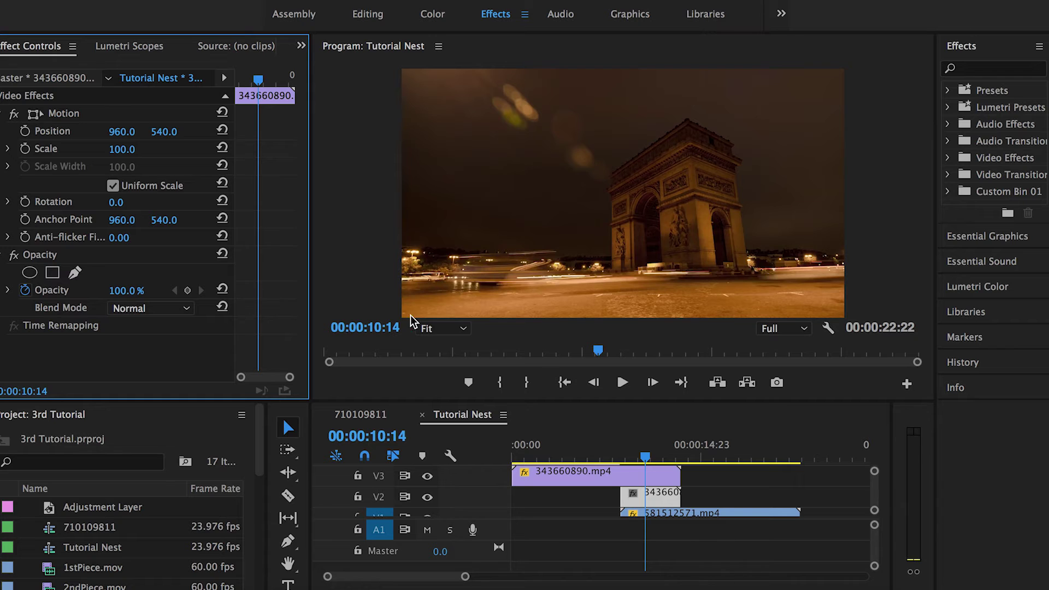
Step: Scrub across the cut to 00:00:10:19 and display the V3 clip's mask outline to examine the layered clips
scroll(629, 481, up, 1)
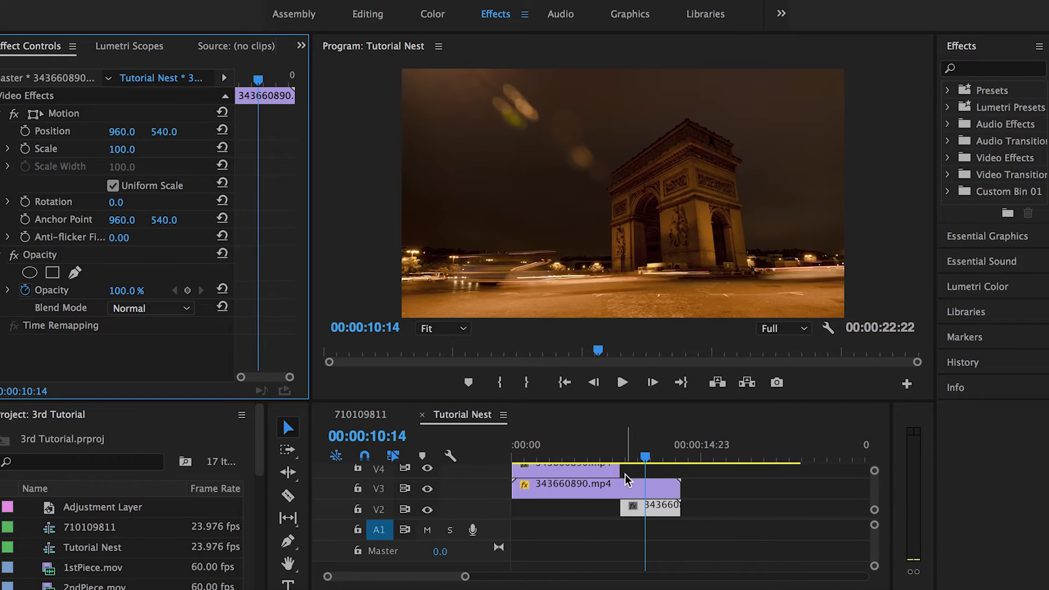
click(594, 457)
click(648, 457)
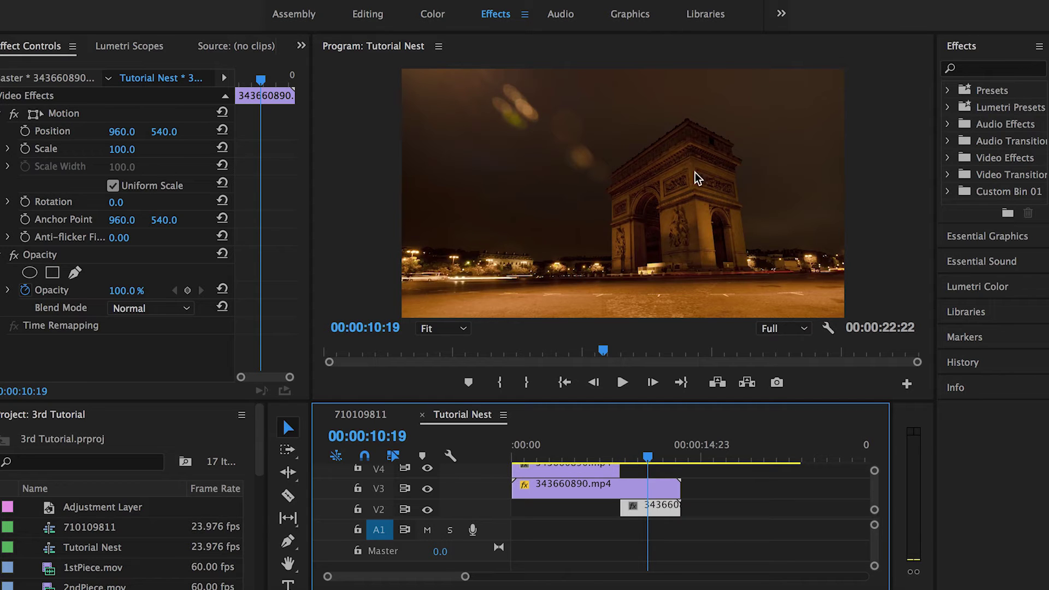
click(589, 487)
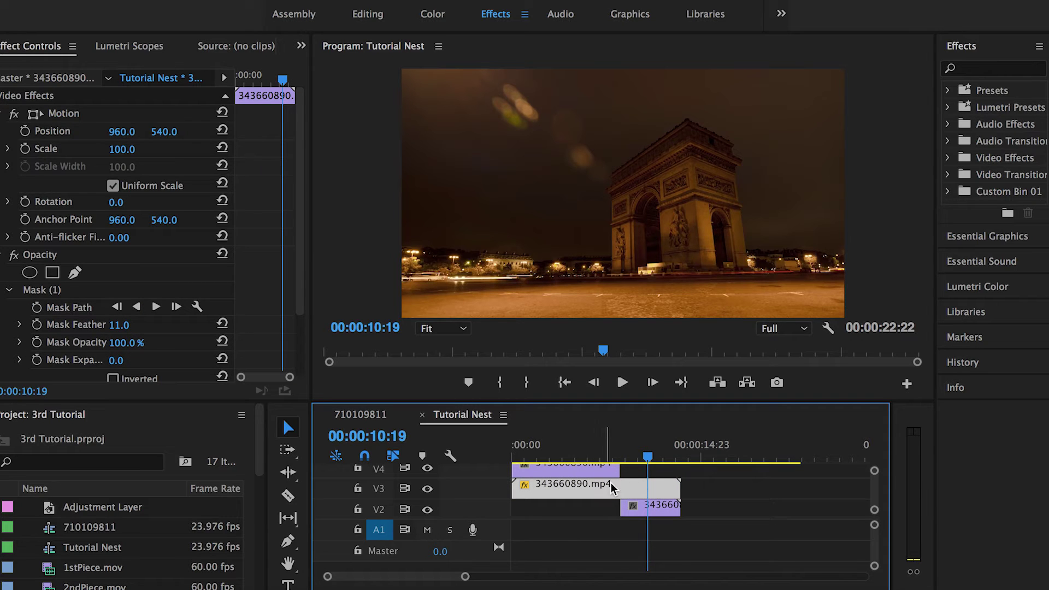
click(85, 290)
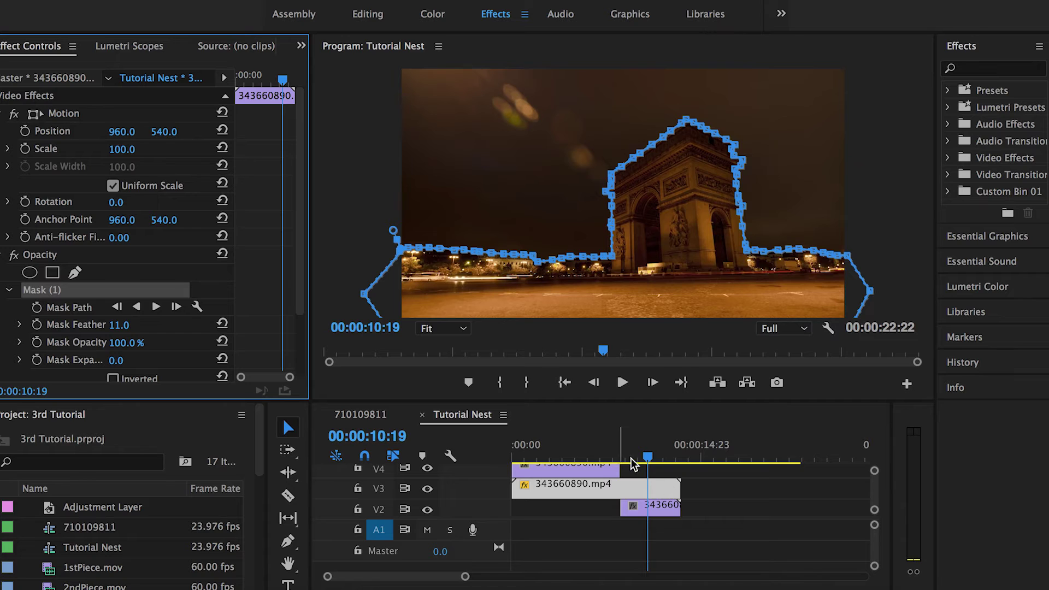
scroll(676, 490, up, 2)
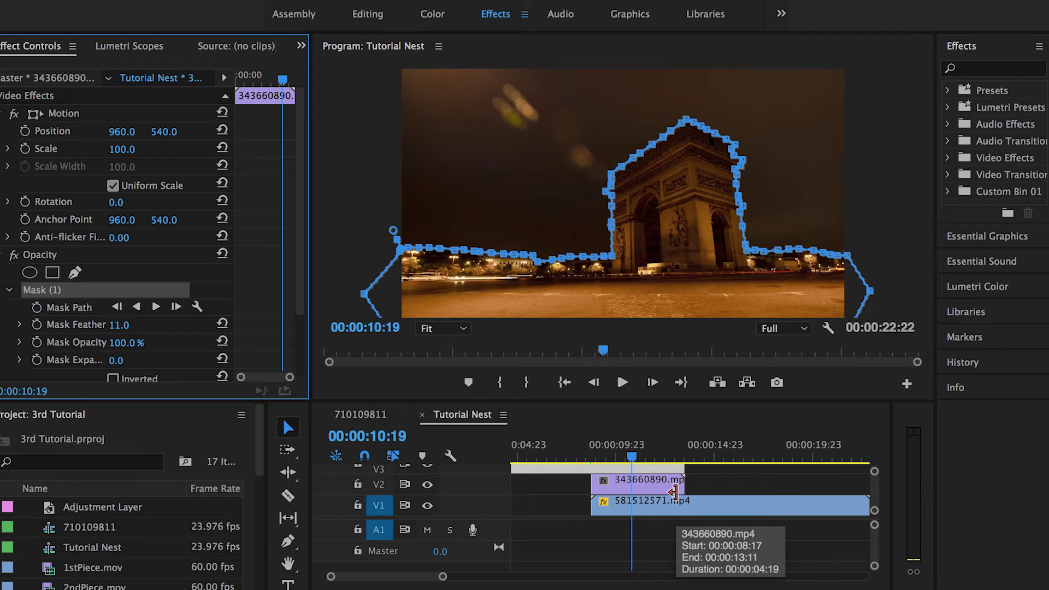
key(minus)
scroll(677, 497, down, 2)
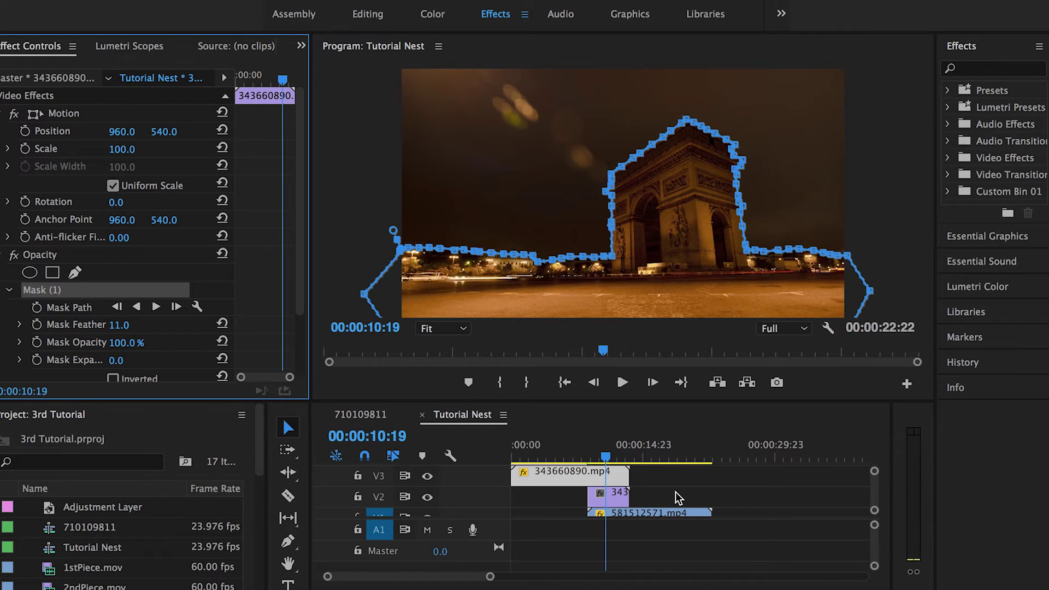
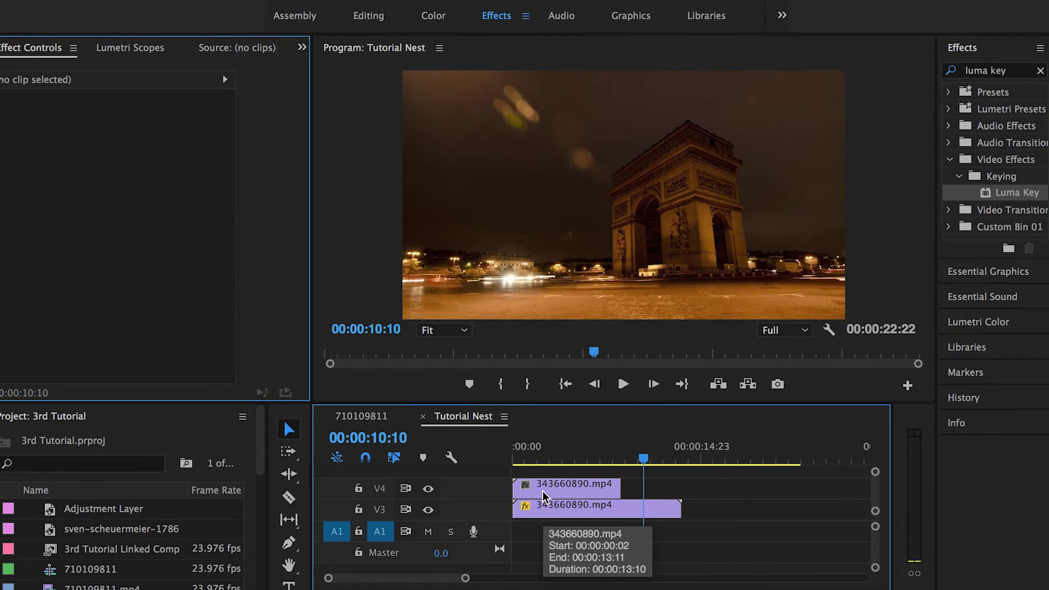
Step: Move the unmasked V2 copy out past the end of the sky clip and lower the masked 343660890.mp4 clip from V3 to V2
drag(542, 491, 847, 495)
drag(660, 474, 661, 498)
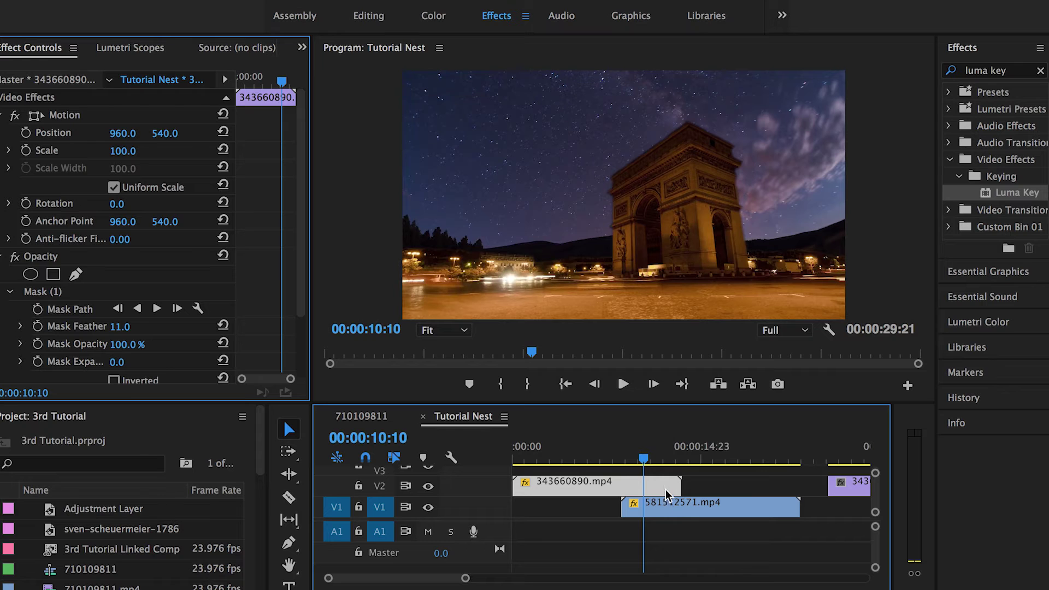
click(691, 504)
click(664, 486)
Step: Scrub back and forth across the start of the sky clip around 00:00:08:14 to examine the cut without the unmasked copy
mouse_move(644, 460)
mouse_down()
mouse_move(623, 464)
mouse_move(764, 463)
mouse_move(639, 460)
mouse_up()
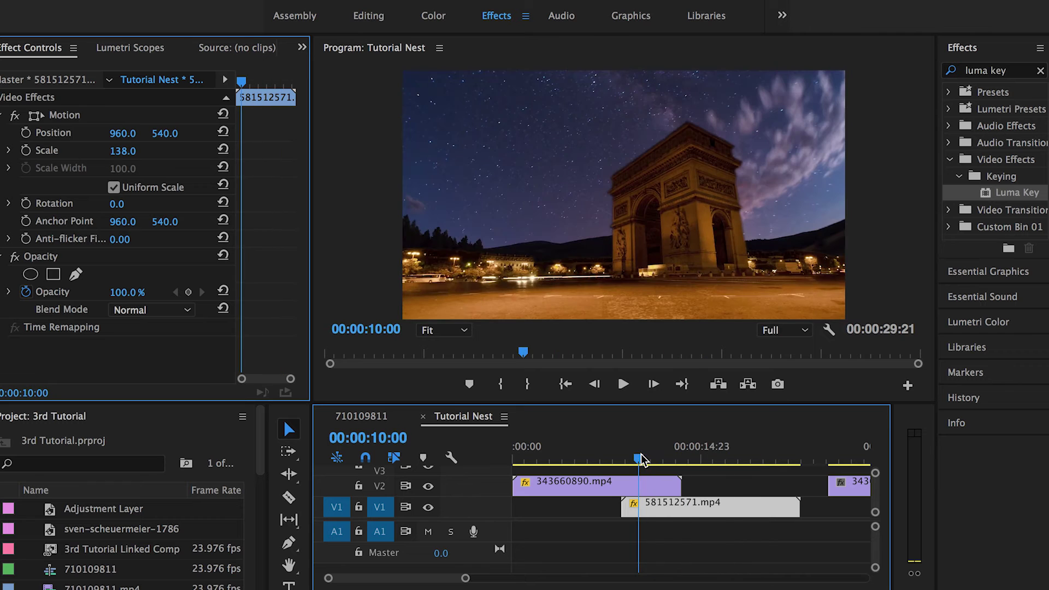
click(658, 490)
drag(633, 457, 619, 459)
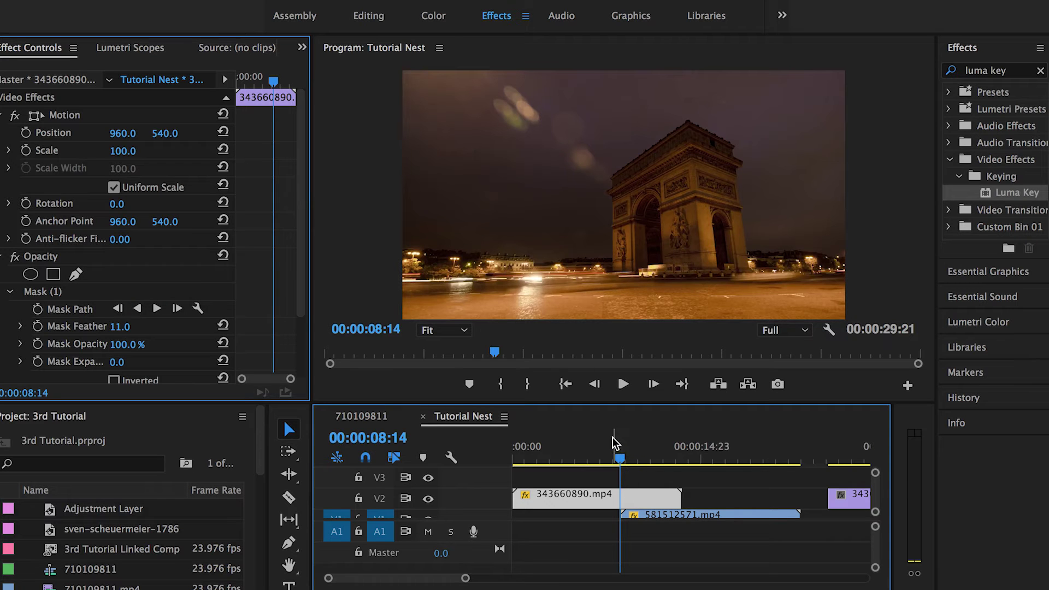
mouse_move(626, 463)
mouse_down()
mouse_move(639, 462)
mouse_move(618, 462)
mouse_move(649, 462)
mouse_move(616, 462)
mouse_move(638, 467)
mouse_up()
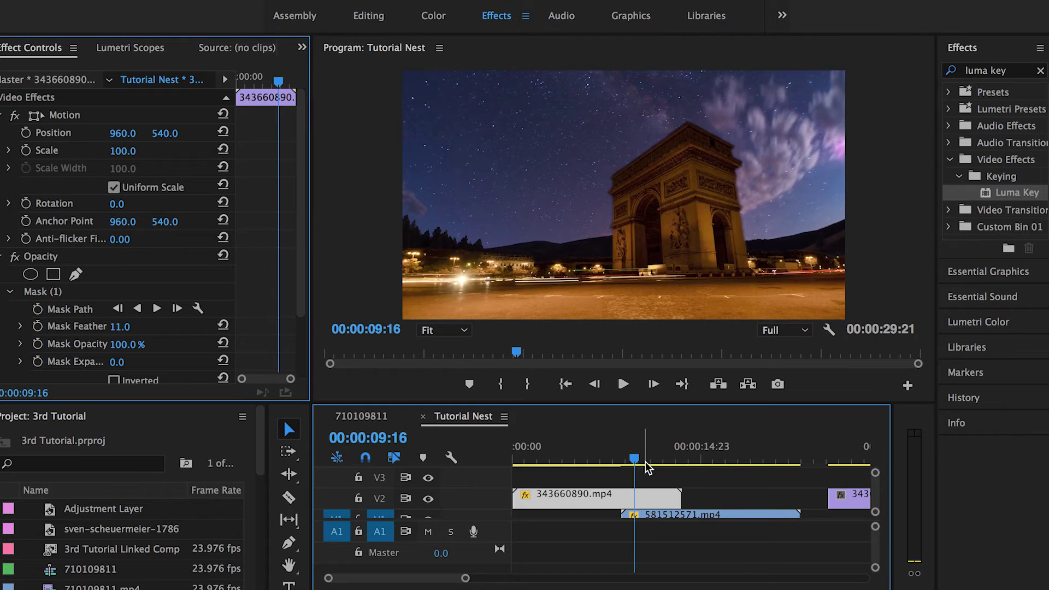
drag(635, 463, 610, 460)
click(623, 460)
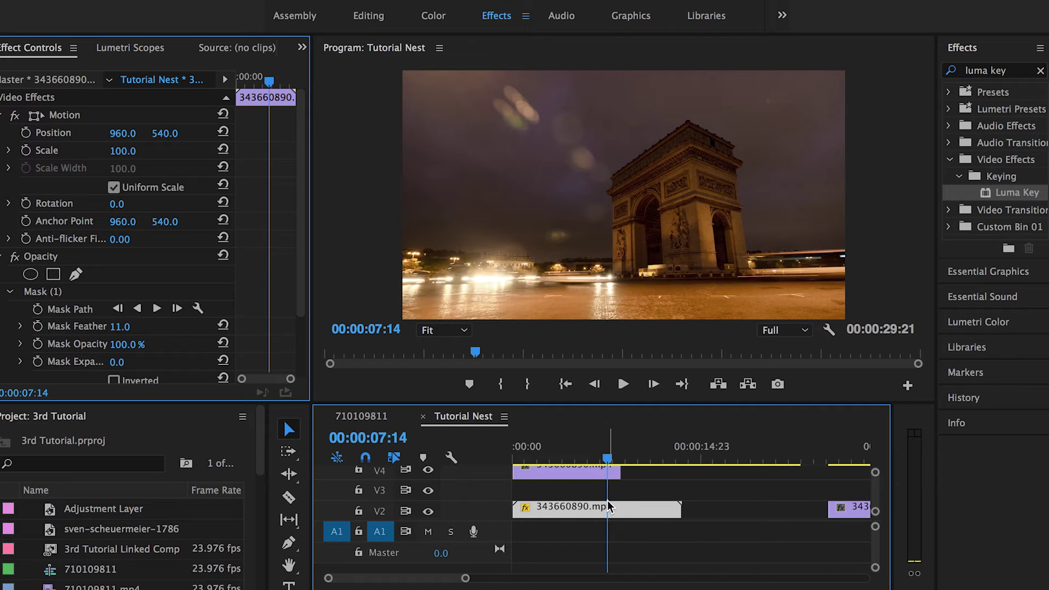
mouse_move(605, 459)
mouse_down()
mouse_move(510, 454)
mouse_move(622, 456)
mouse_up()
Step: Return the masked 343660890.mp4 clip to V3 and the unmasked copy to V2, starting where the sky clip begins
scroll(653, 494, down, 1)
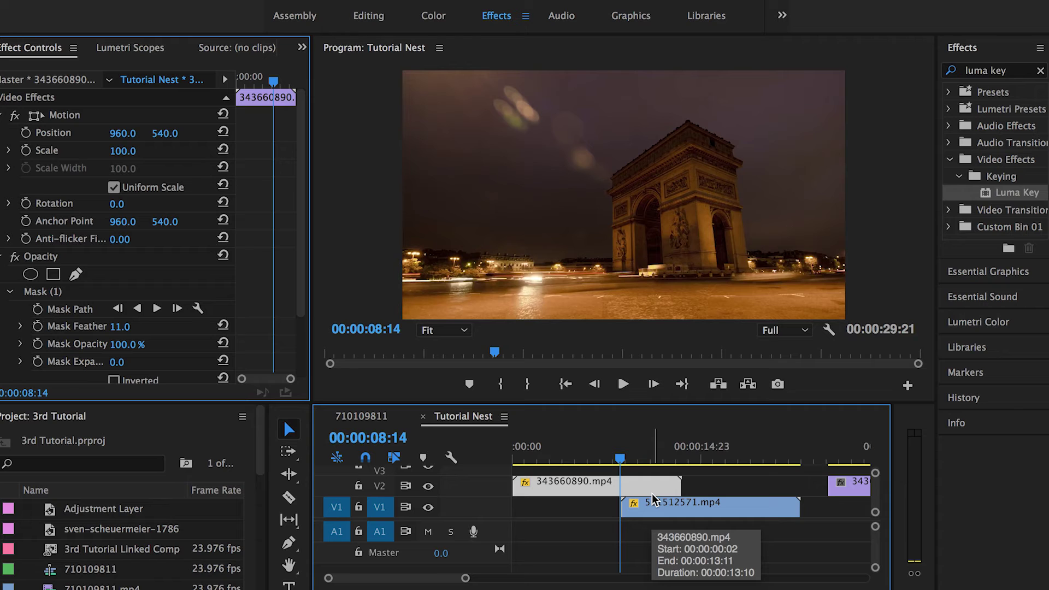
scroll(653, 498, up, 1)
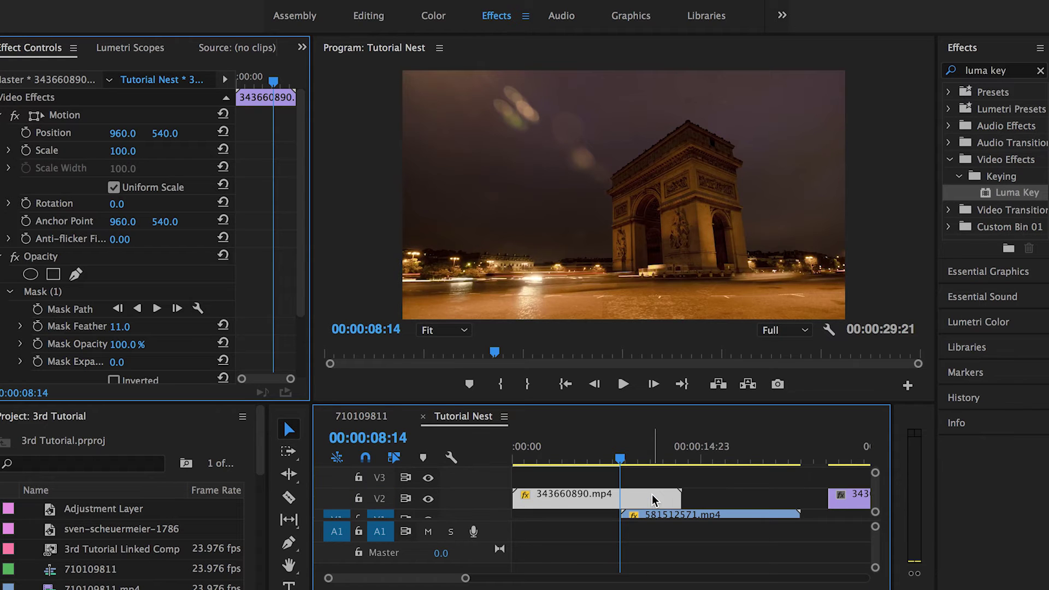
drag(652, 498, 652, 478)
drag(834, 501, 653, 456)
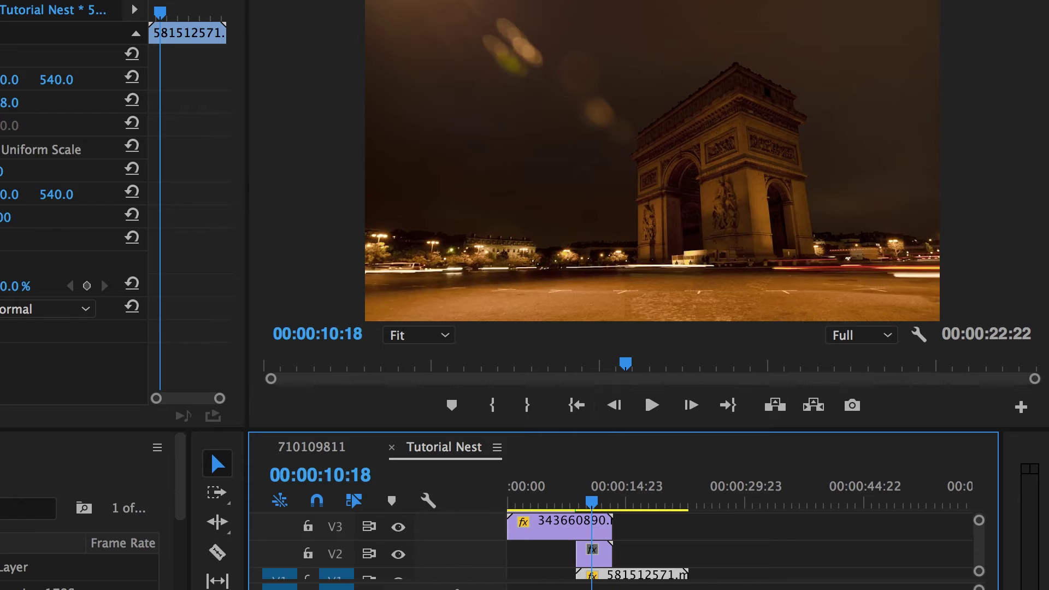
Step: Search the effects for "luma key" and apply Luma Key to the unmasked 343660890.mp4 copy on V2
click(633, 500)
mouse_move(639, 498)
mouse_down()
mouse_move(665, 498)
mouse_move(626, 496)
mouse_up()
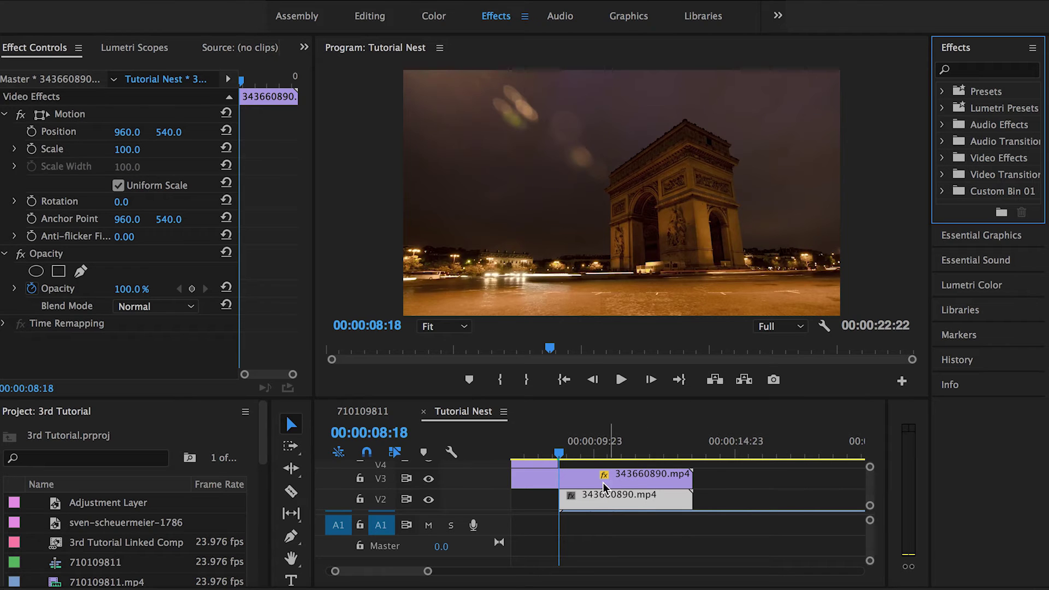
drag(564, 452, 563, 452)
click(979, 71)
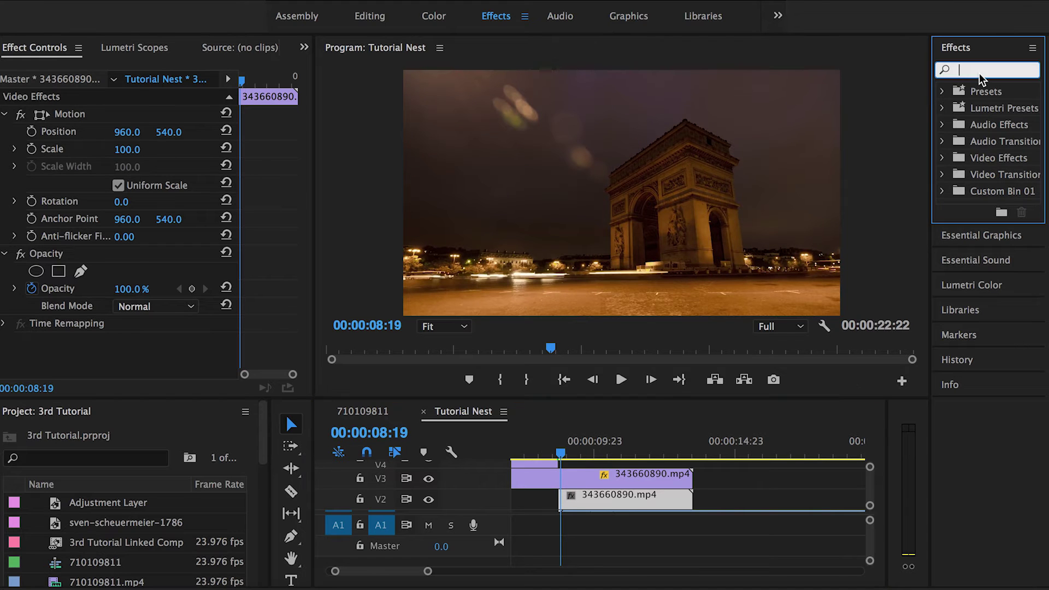
text(luma keyt)
key(BackSpace)
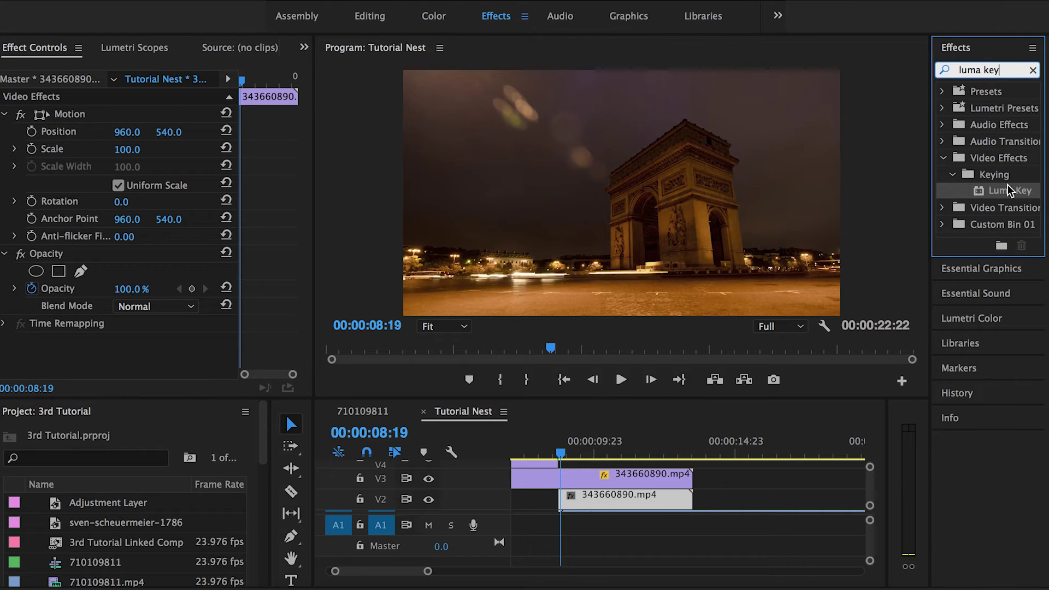
drag(1008, 185, 628, 500)
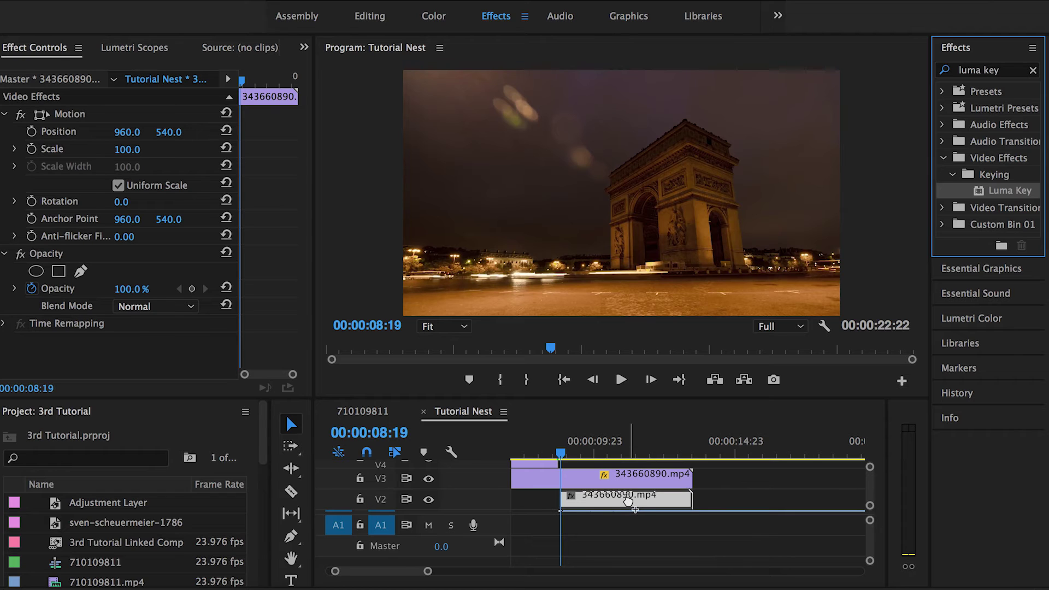
drag(628, 501, 629, 501)
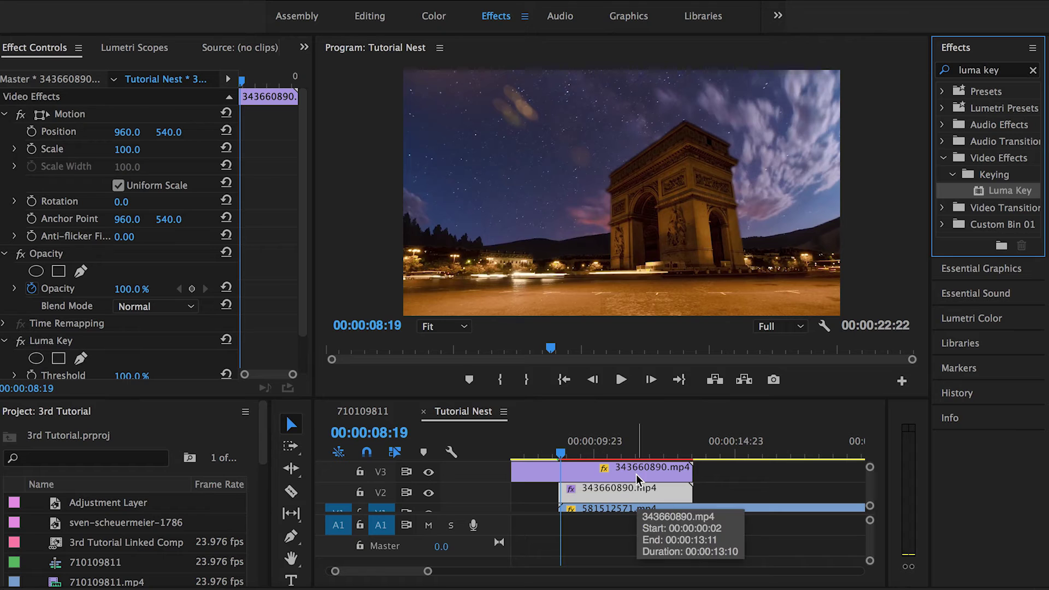
Step: Place the playhead at 00:00:08:17, the start of the V2 copy, with its Luma Key settings in view
scroll(303, 342, down, 2)
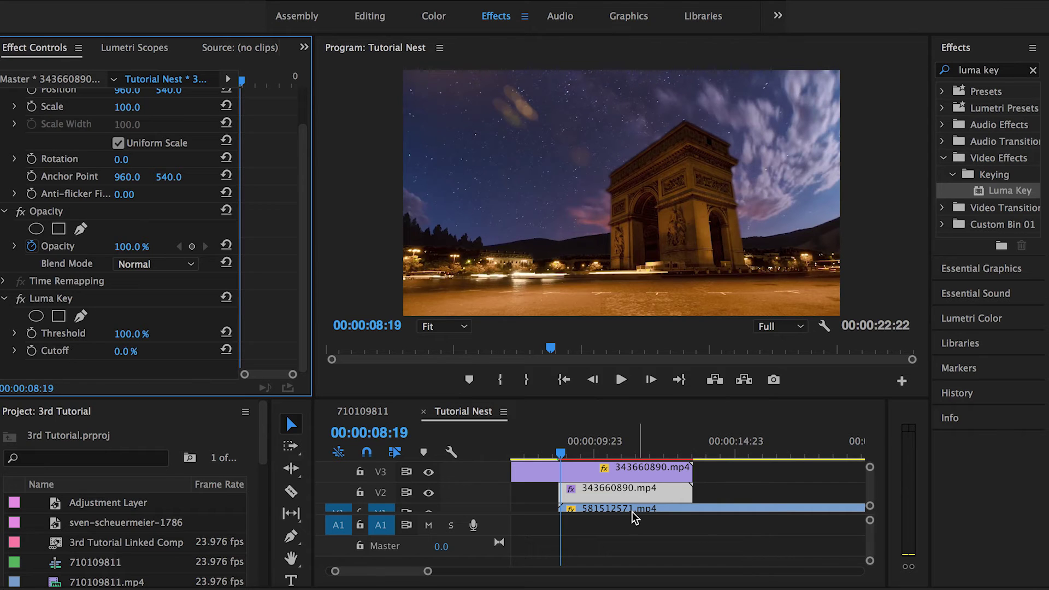
scroll(569, 476, up, 2)
scroll(569, 476, up, 1)
drag(551, 453, 546, 451)
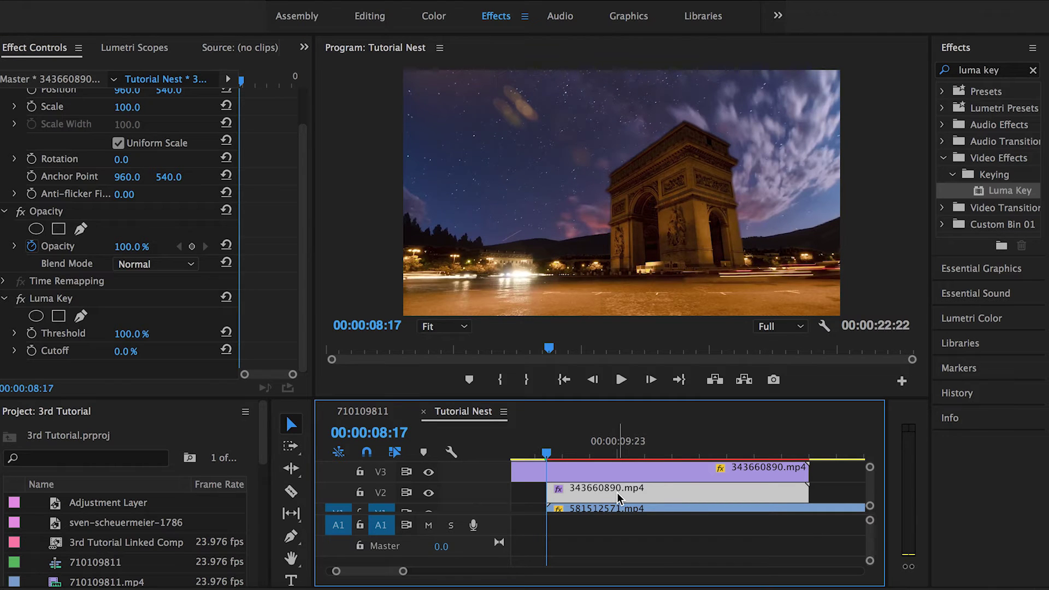
Step: Set the Luma Key Threshold to 0% and enable keyframing for both Threshold and Cutoff at 00:00:08:17
click(83, 340)
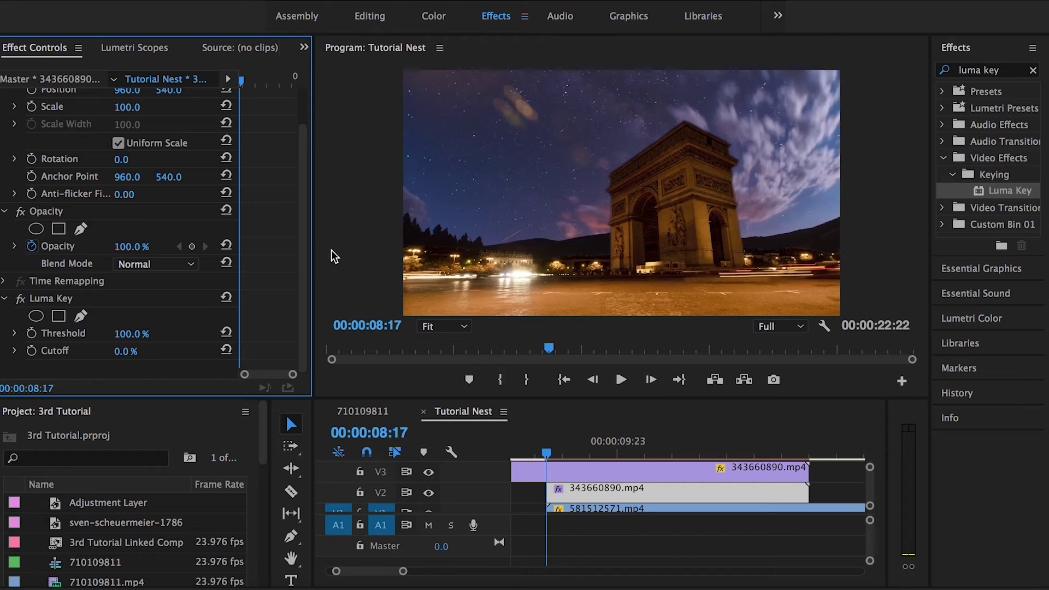
click(135, 329)
text(0)
key(Return)
click(29, 334)
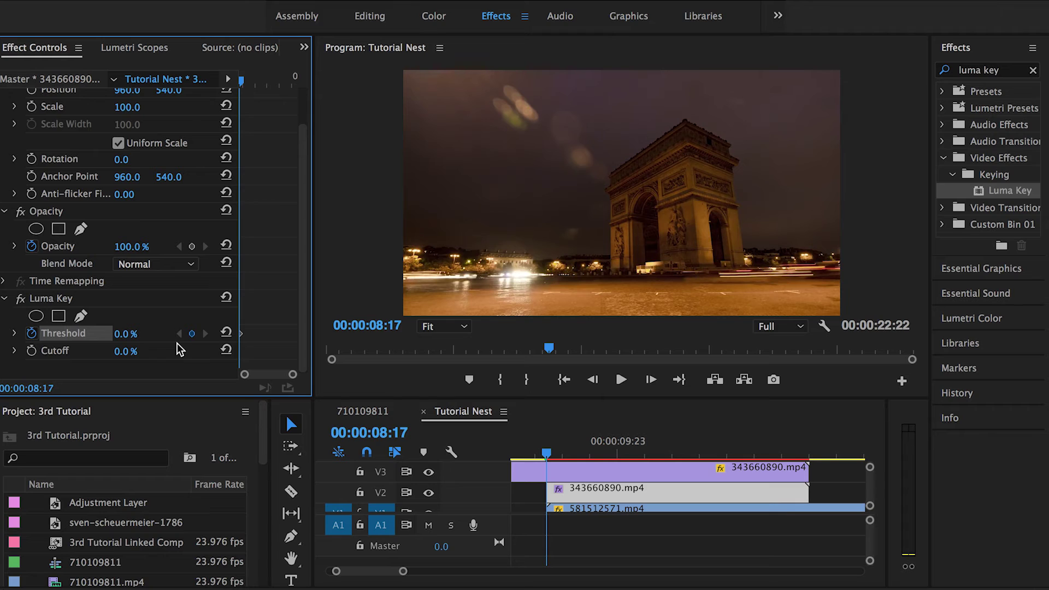
click(30, 352)
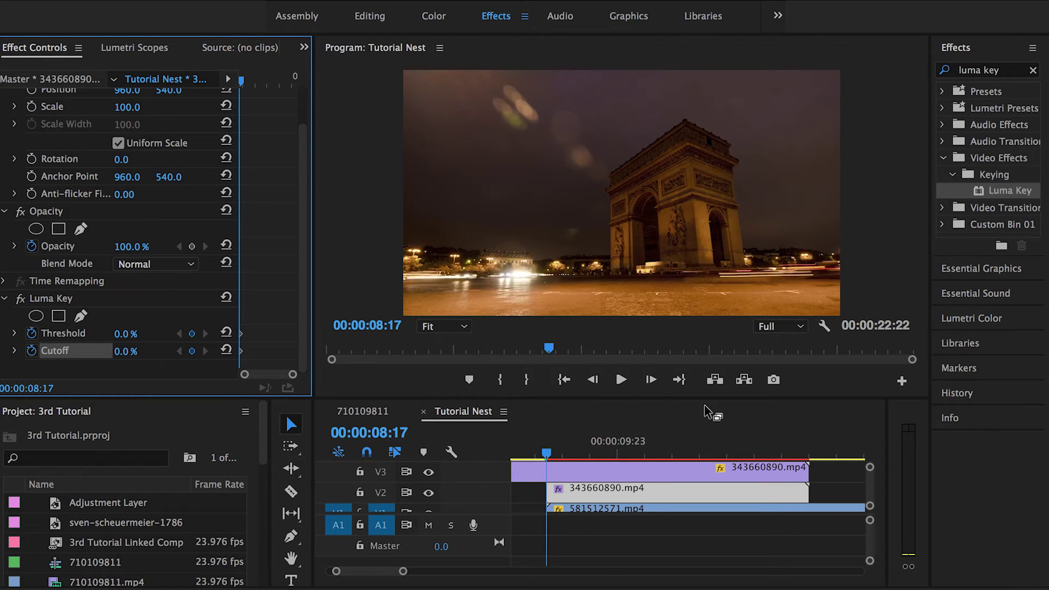
Step: Set the Luma Key Threshold and Cutoff of the V2 clip to 100% at 00:00:11:01
drag(547, 452, 676, 447)
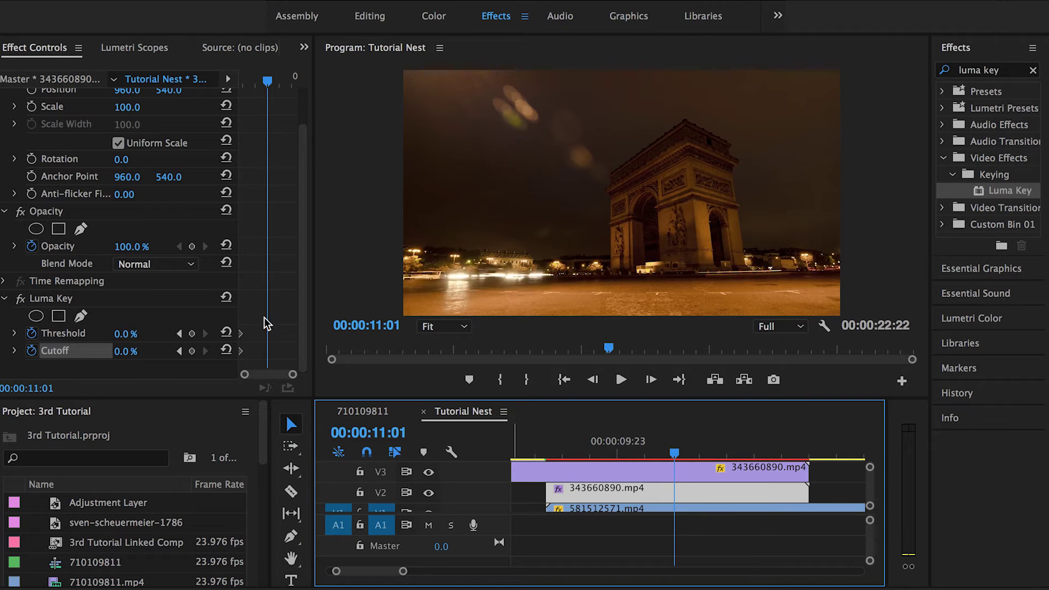
click(126, 333)
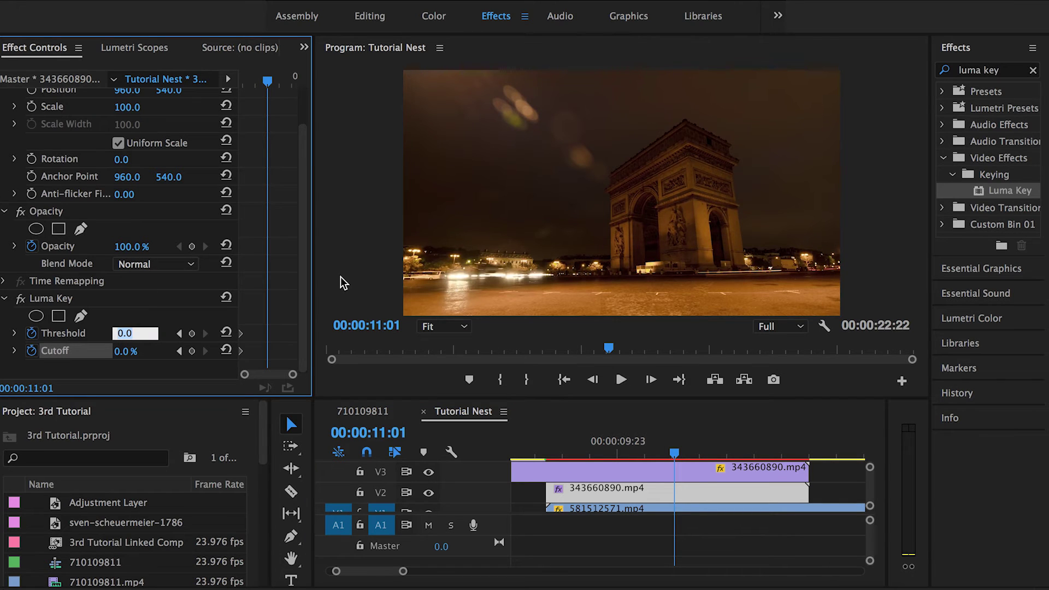
text(100)
key(Return)
click(128, 352)
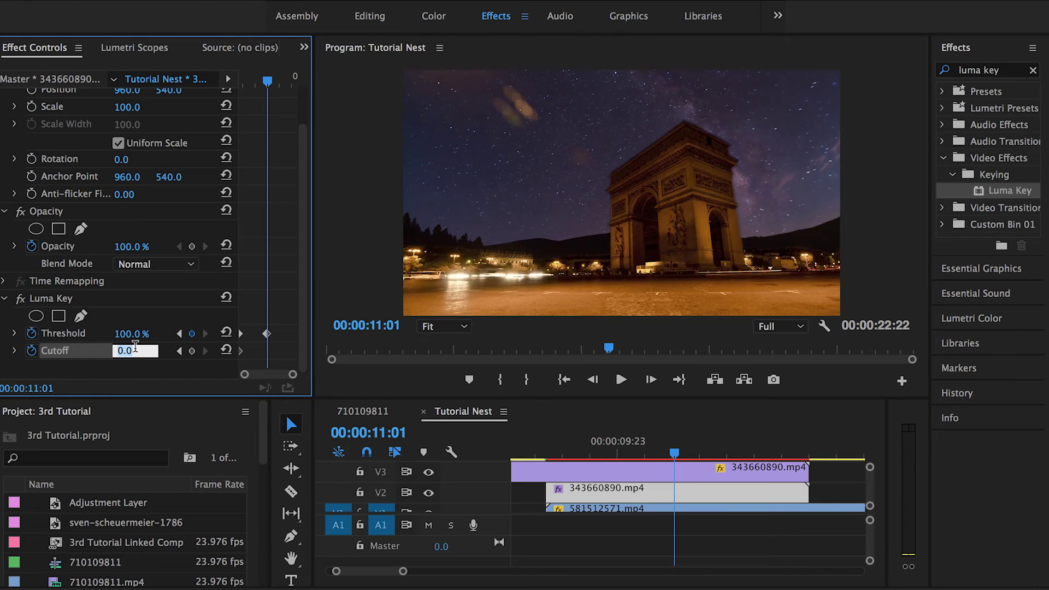
text(100)
key(Return)
Step: Play back the Luma Key transition repeatedly from just before the start of the V2 clip
drag(663, 444, 544, 443)
key(space)
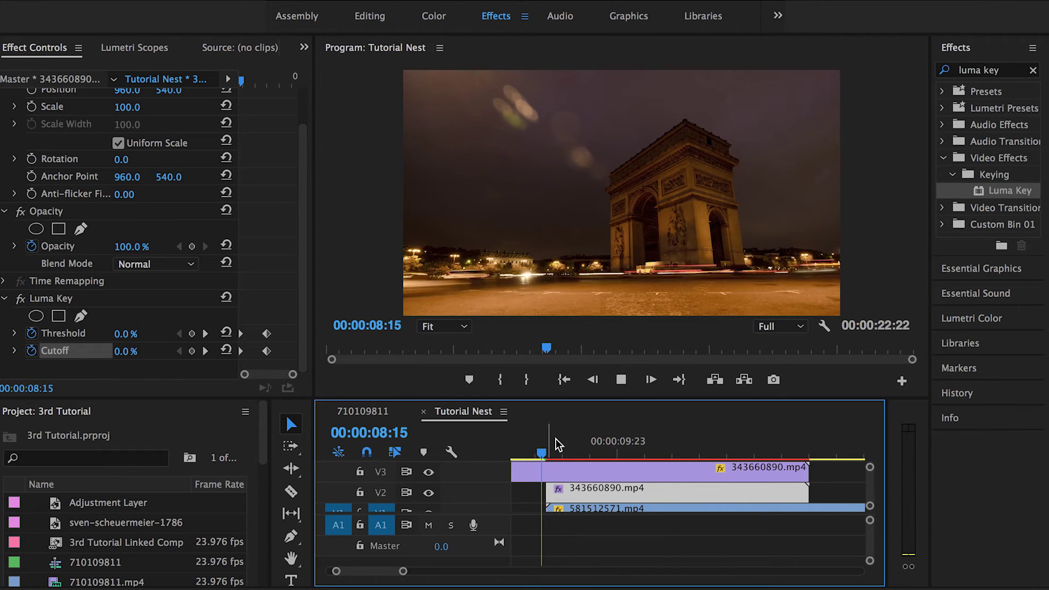
click(537, 444)
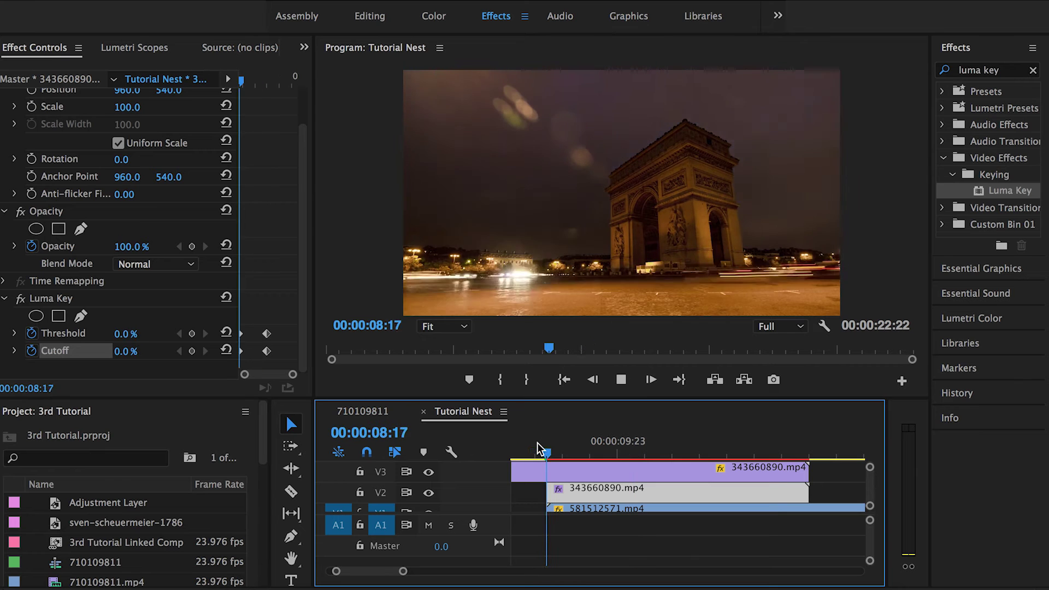
click(537, 443)
click(537, 443)
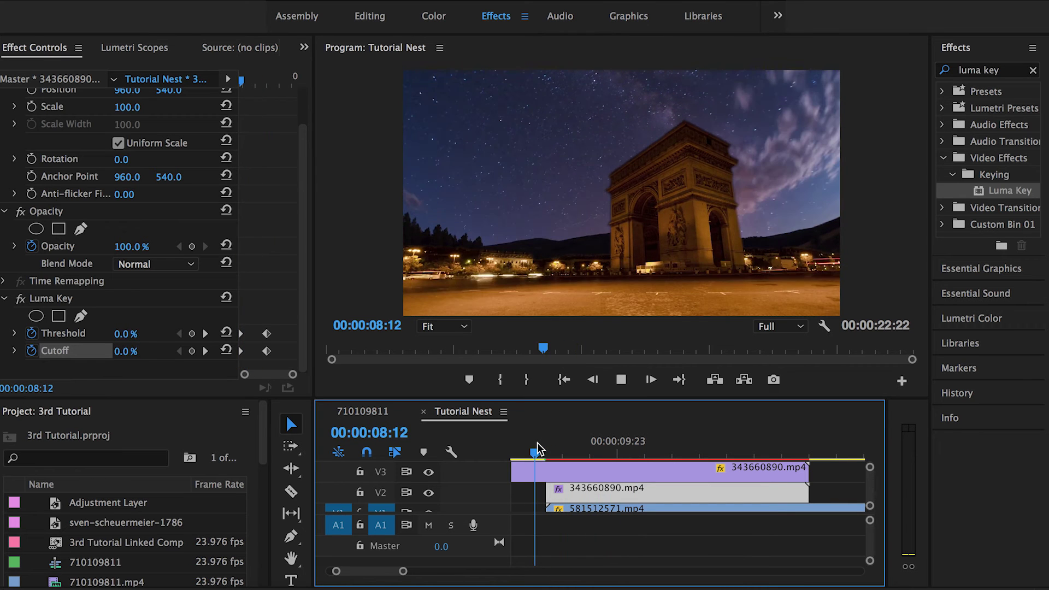
drag(588, 442, 568, 440)
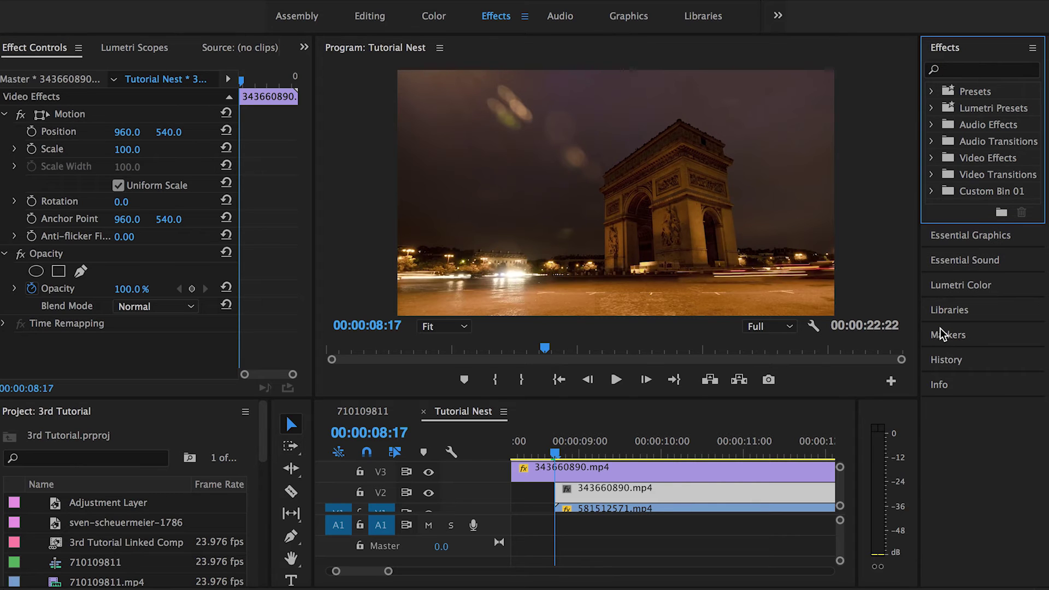
Step: Search the effects for "gradient" and apply the Gradient Wipe video effect to the 343660890.mp4 copy on V2
click(982, 70)
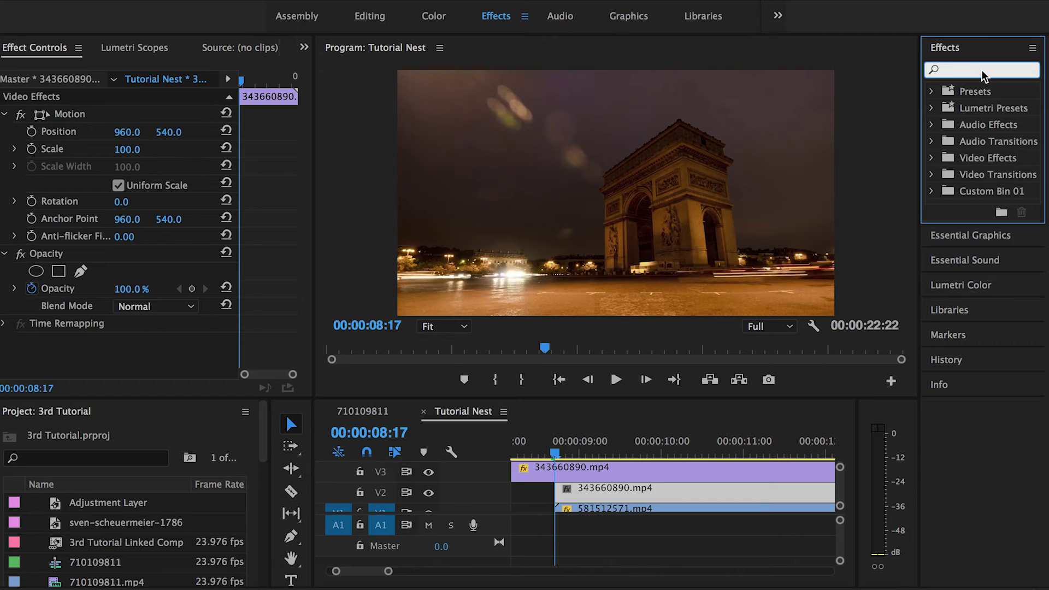
text(gradient)
drag(989, 226, 601, 494)
scroll(302, 316, down, 3)
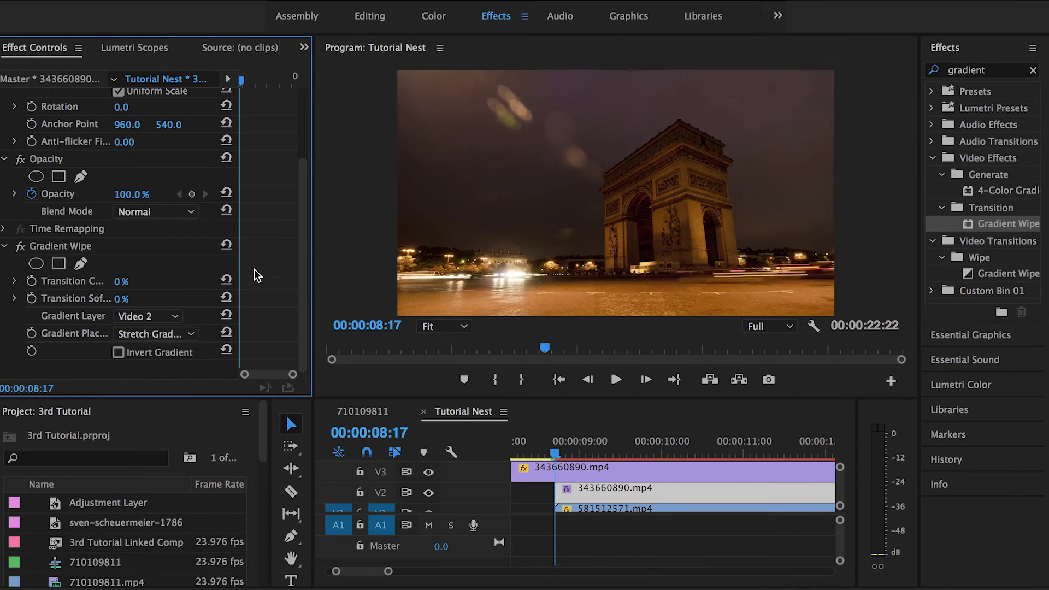
Step: Keyframe the Gradient Wipe's Transition Completion from 0% at 00:00:08:17 to 100% at 00:00:10:00, and enable keyframing for Transition Softness at the first point
scroll(568, 446, up, 2)
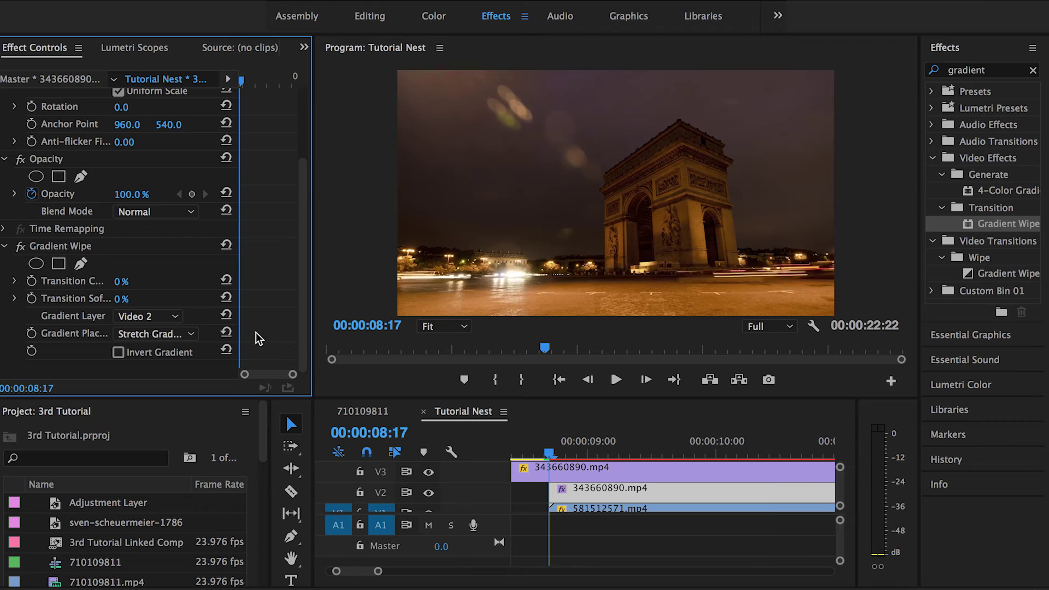
click(31, 280)
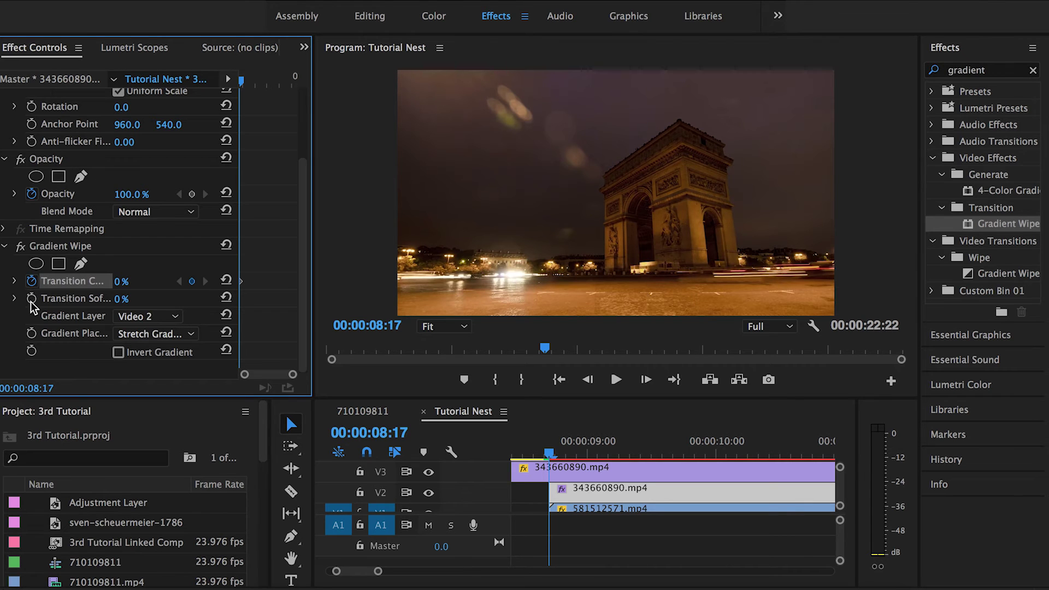
click(31, 298)
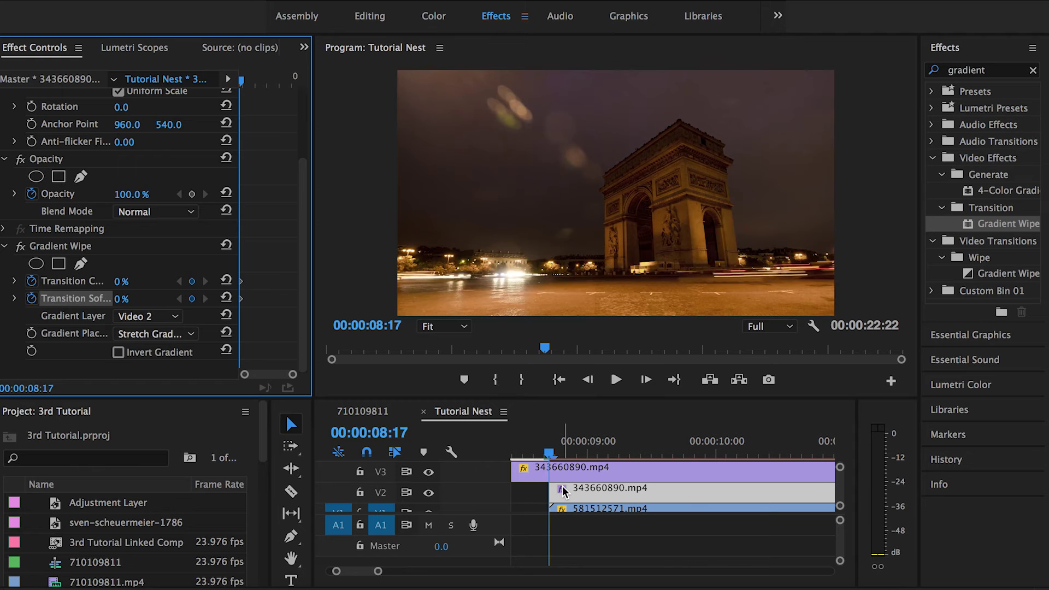
drag(550, 453, 717, 453)
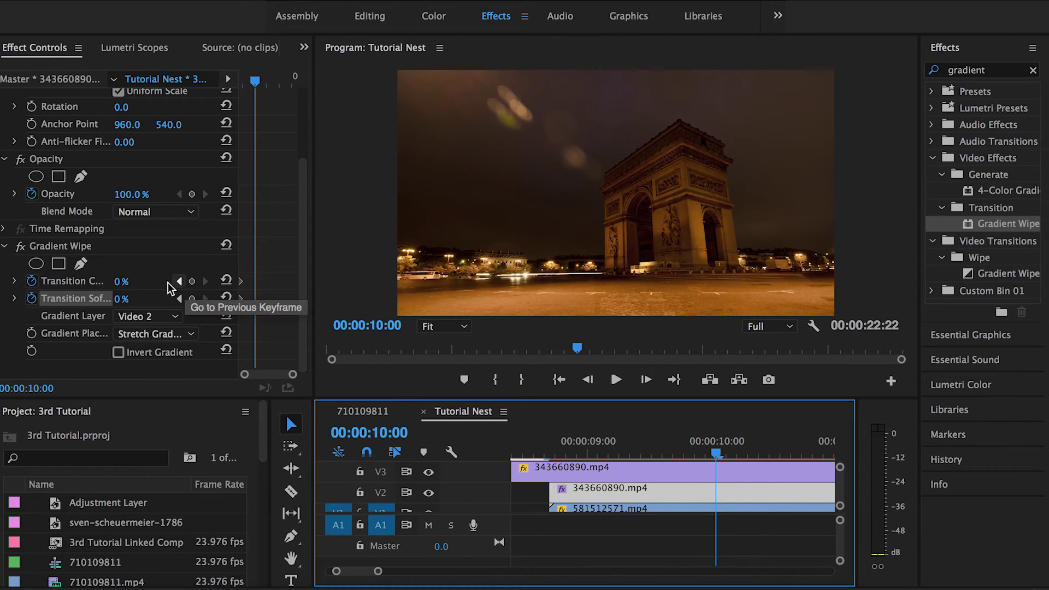
drag(121, 281, 176, 281)
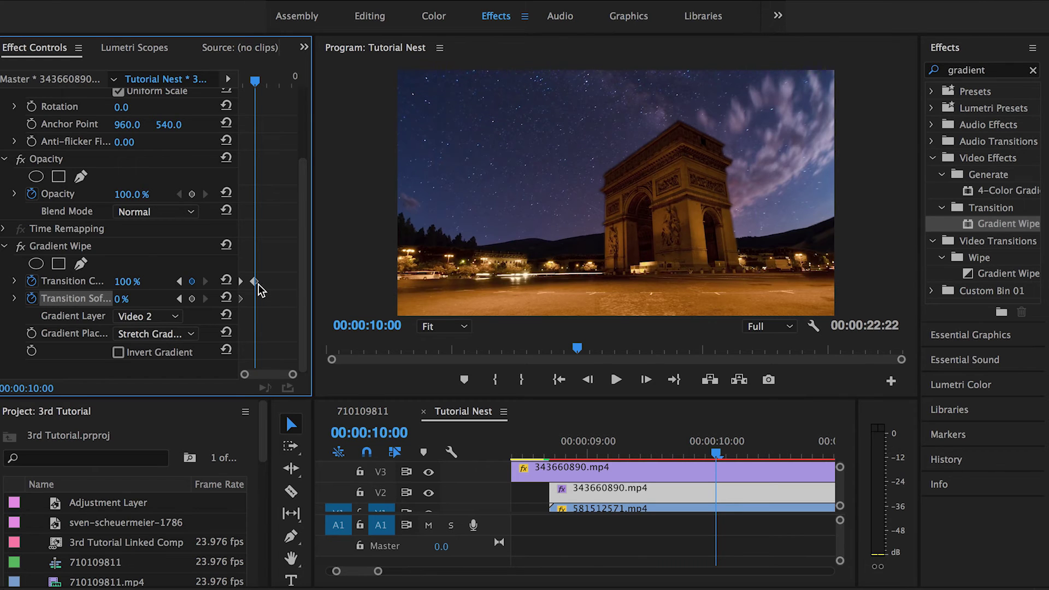
Step: Set the Gradient Wipe's Transition Softness to 8% at 00:00:08:22, partway through the wipe
drag(715, 453, 577, 447)
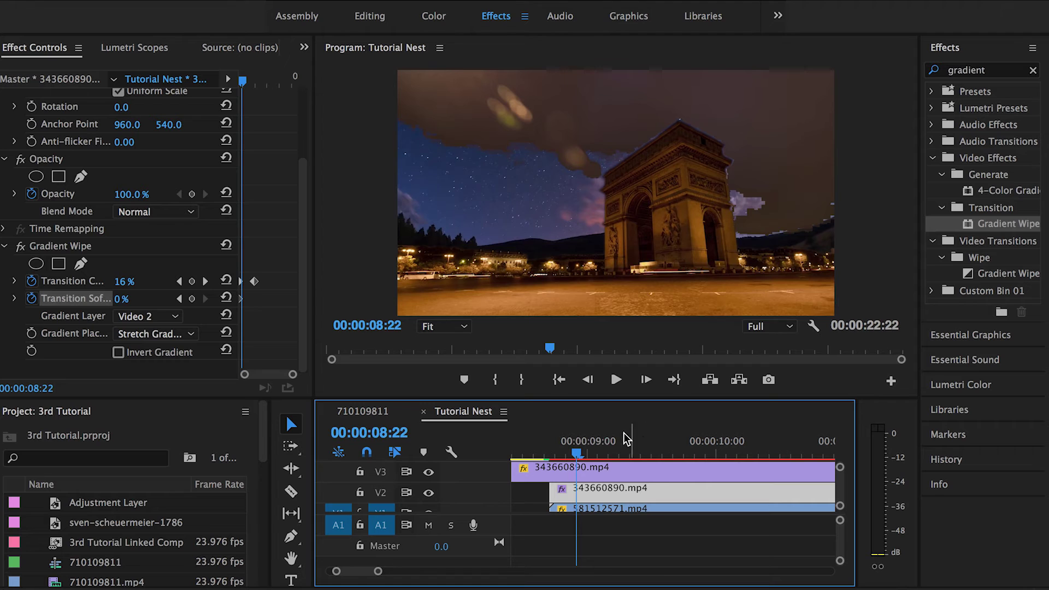
mouse_move(582, 447)
mouse_down()
mouse_move(593, 448)
mouse_move(576, 448)
mouse_up()
click(121, 299)
text(10)
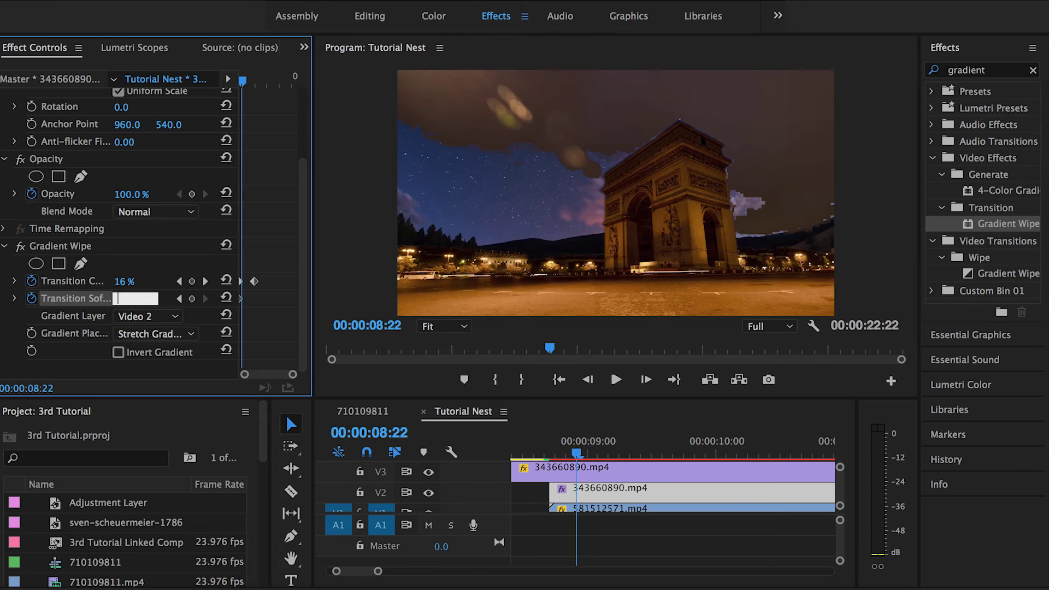
key(Return)
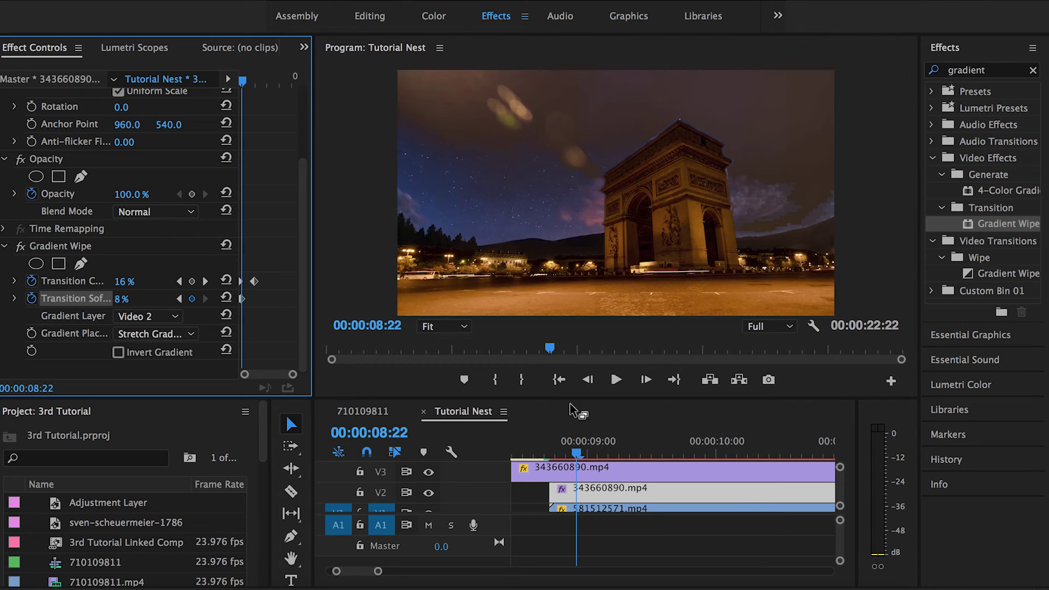
Step: Play back the Gradient Wipe transition from 00:00:08:15, just before the V2 clip begins
drag(546, 451, 541, 451)
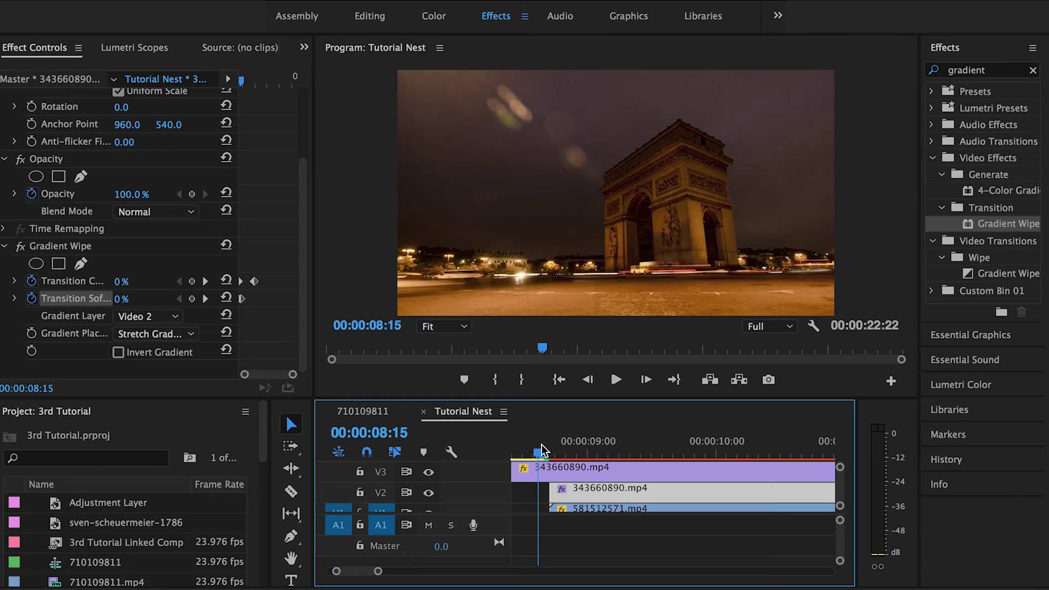
key(space)
key(space)
key(space)
key(space)
key(space)
key(space)
key(space)
key(space)
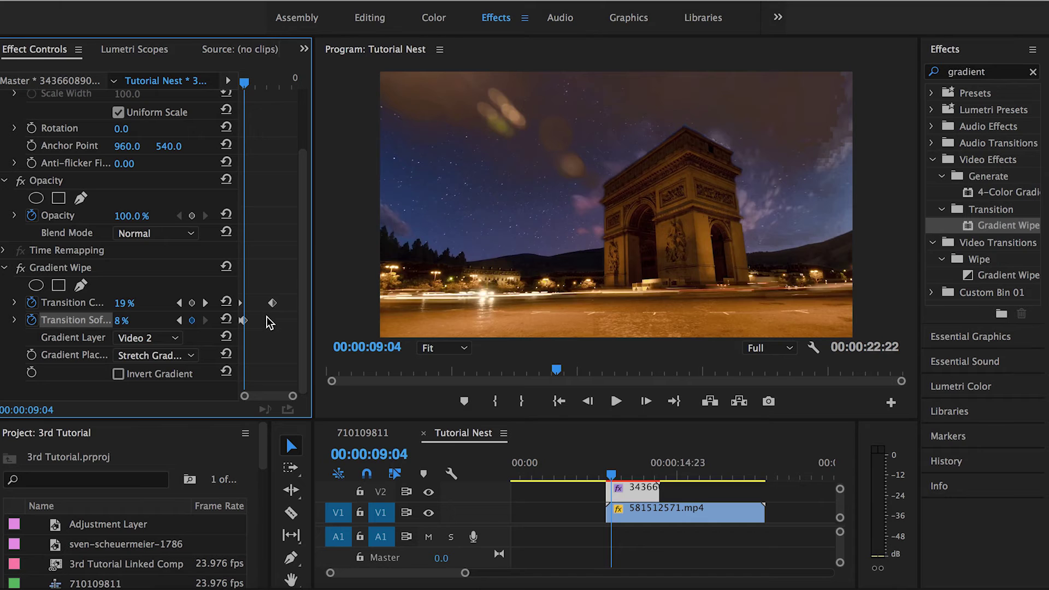
Step: Delete the Transition Softness keyframes, turn off its keyframing and set it to a constant 8%
key(Delete)
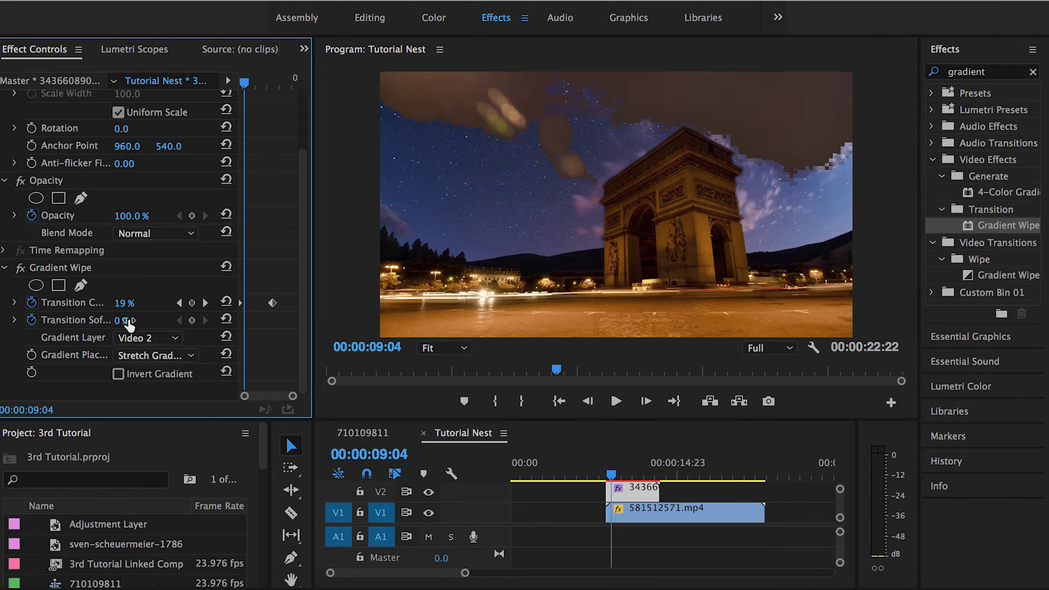
click(32, 321)
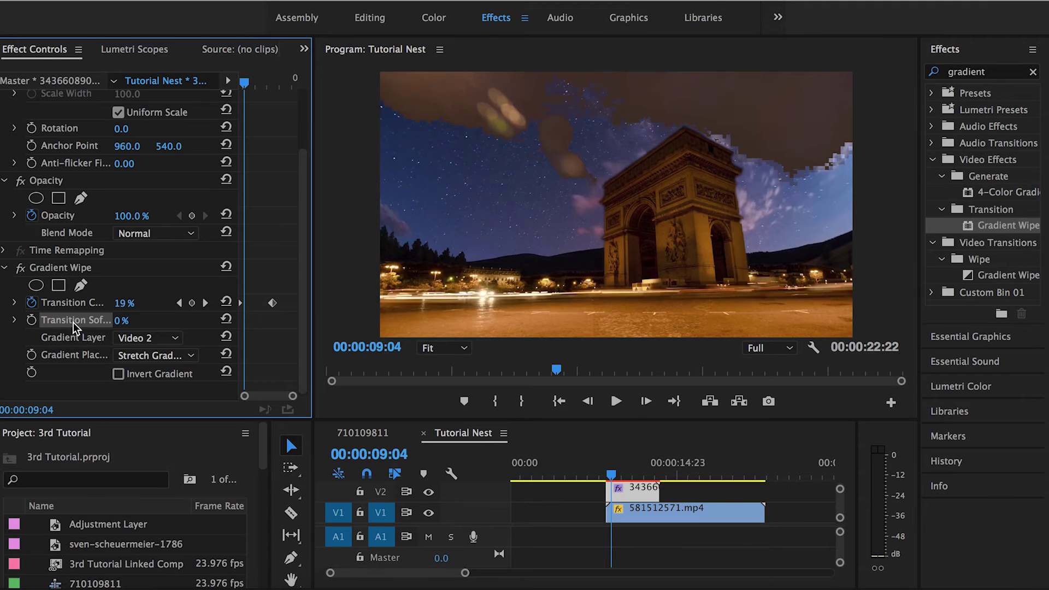
click(121, 321)
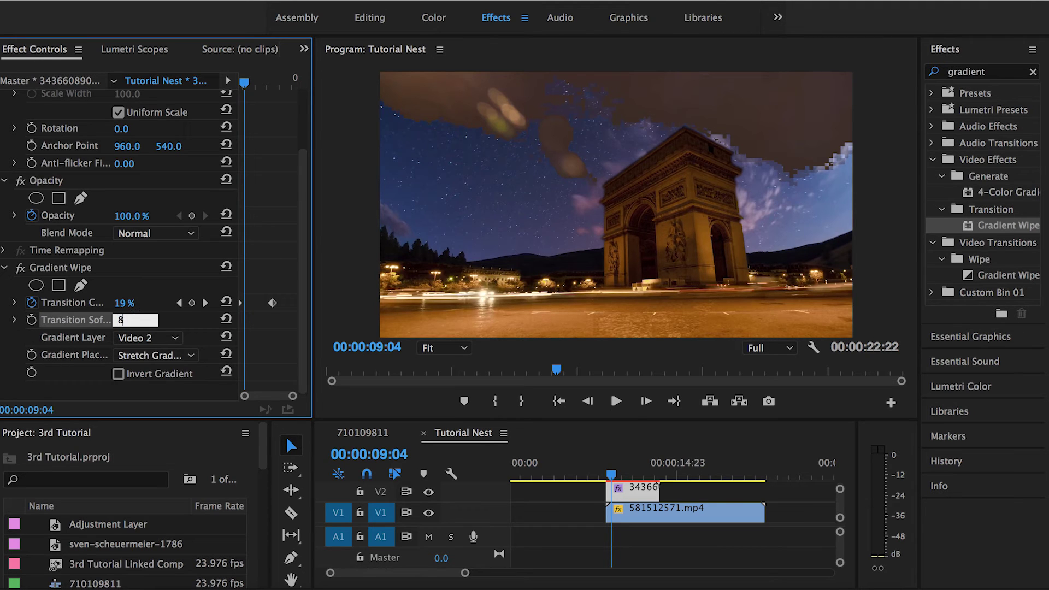
key(Return)
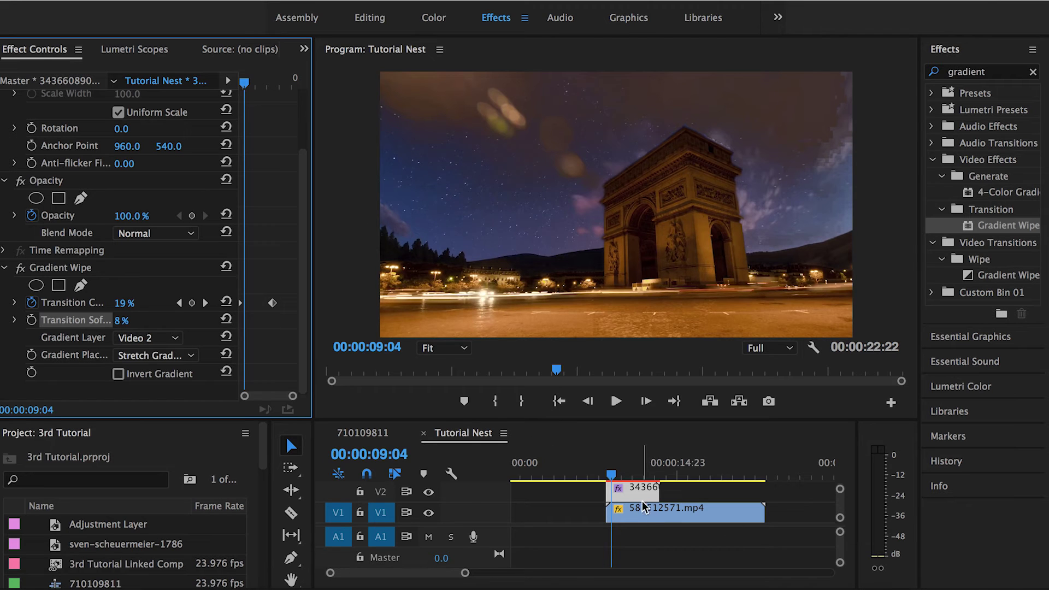
Step: Play back the softened gradient wipe from about 00:00:08:02 to review the sky change
click(599, 473)
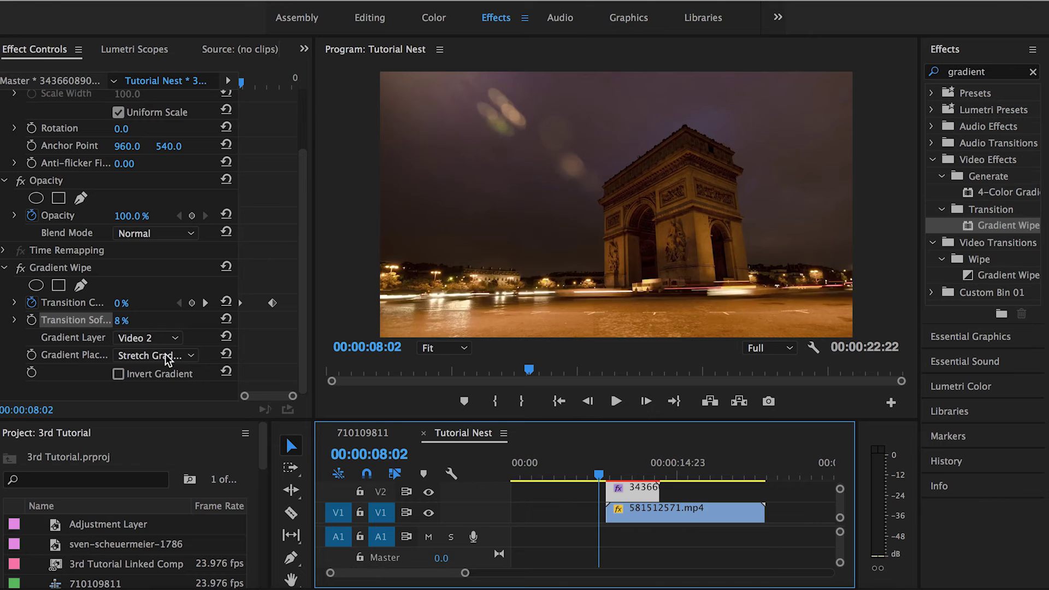
key(space)
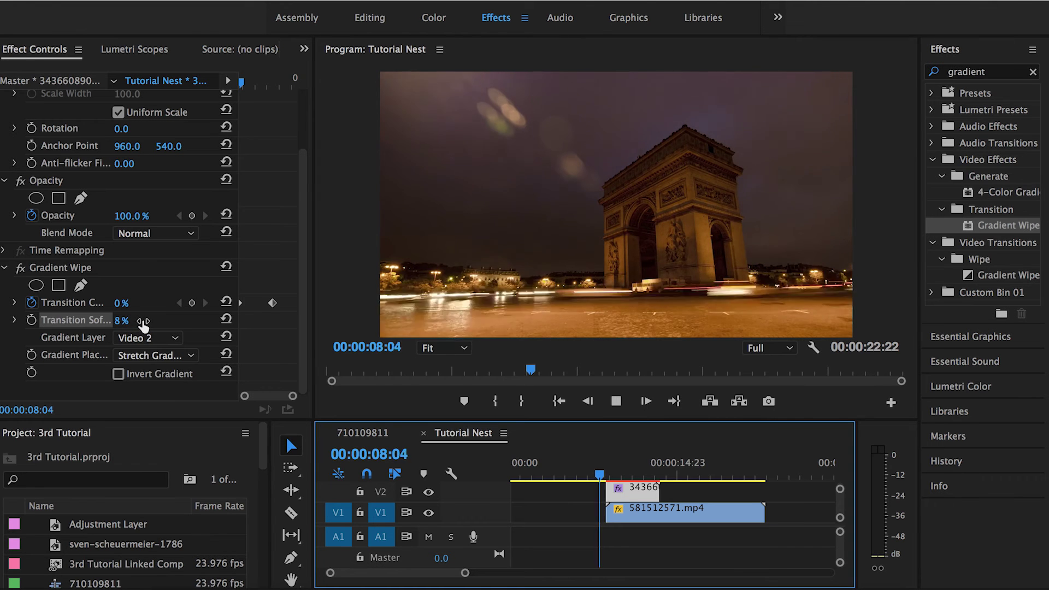
click(598, 473)
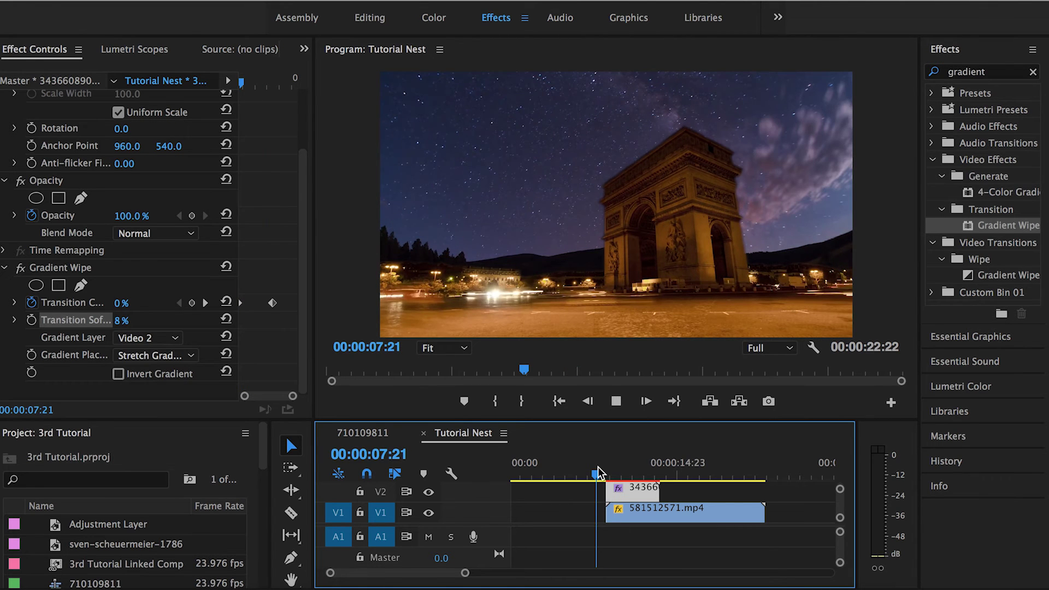
key(space)
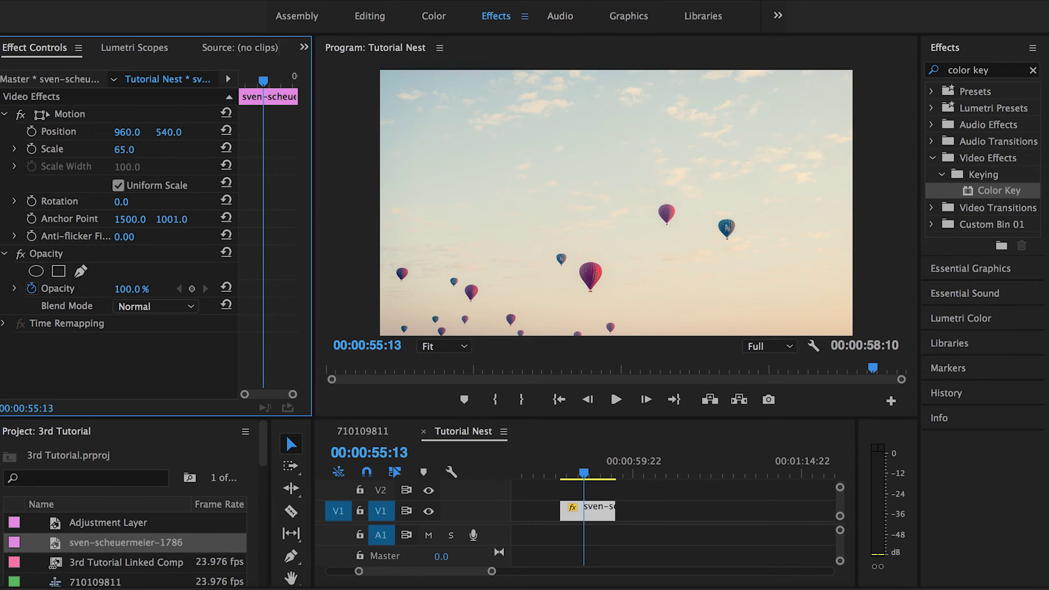
Step: Search the effects for "color key" and apply Color Key to the hot-air balloon image on V1
click(1031, 69)
click(988, 71)
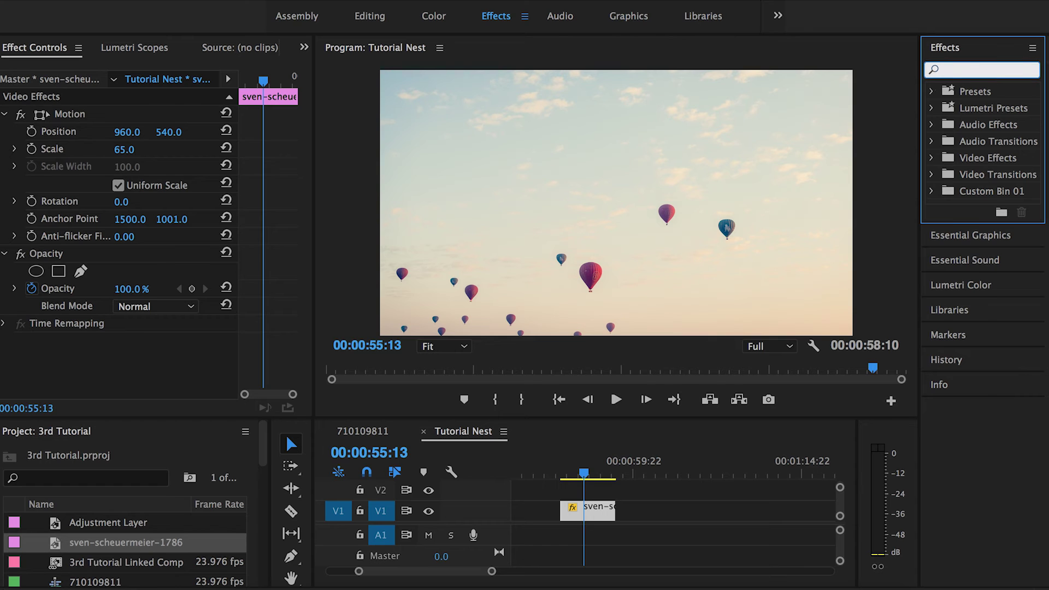
text(color key)
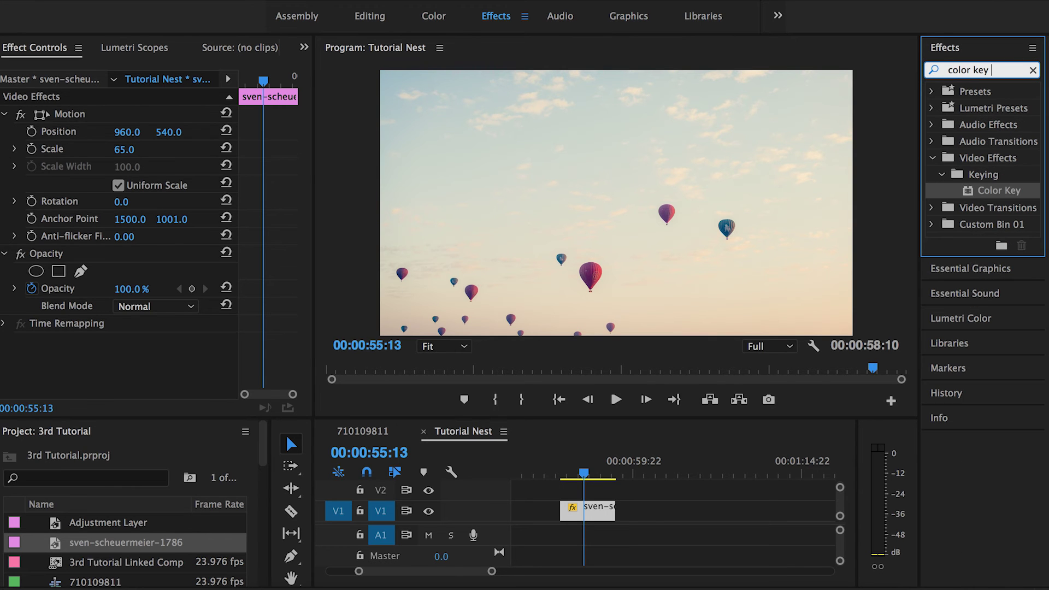
drag(975, 191, 583, 508)
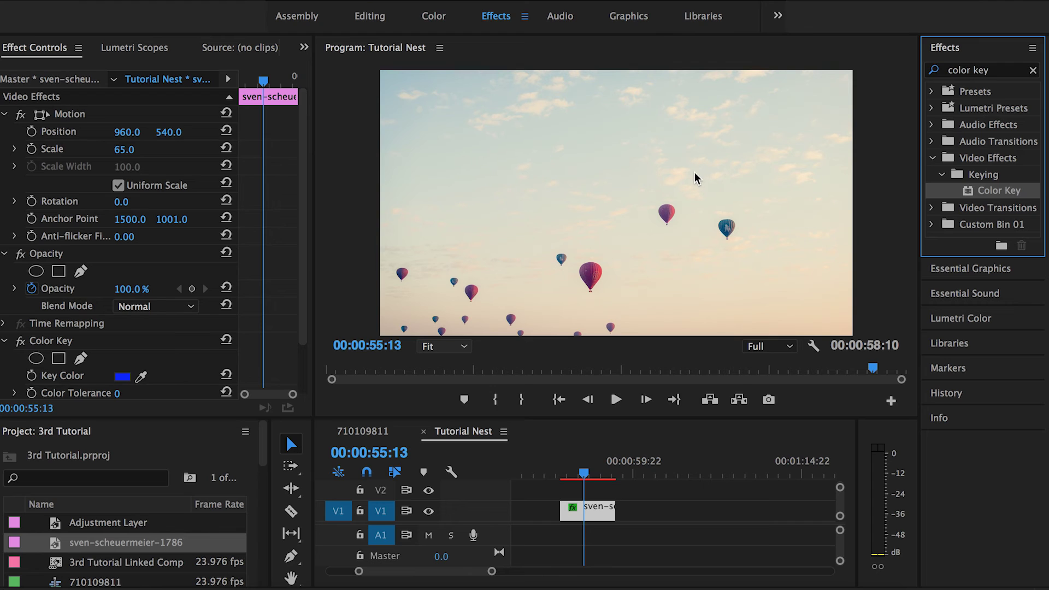
Step: Key out the balloon image's pale sky color at 00:00:56:10 with a Color Tolerance of 161
click(594, 471)
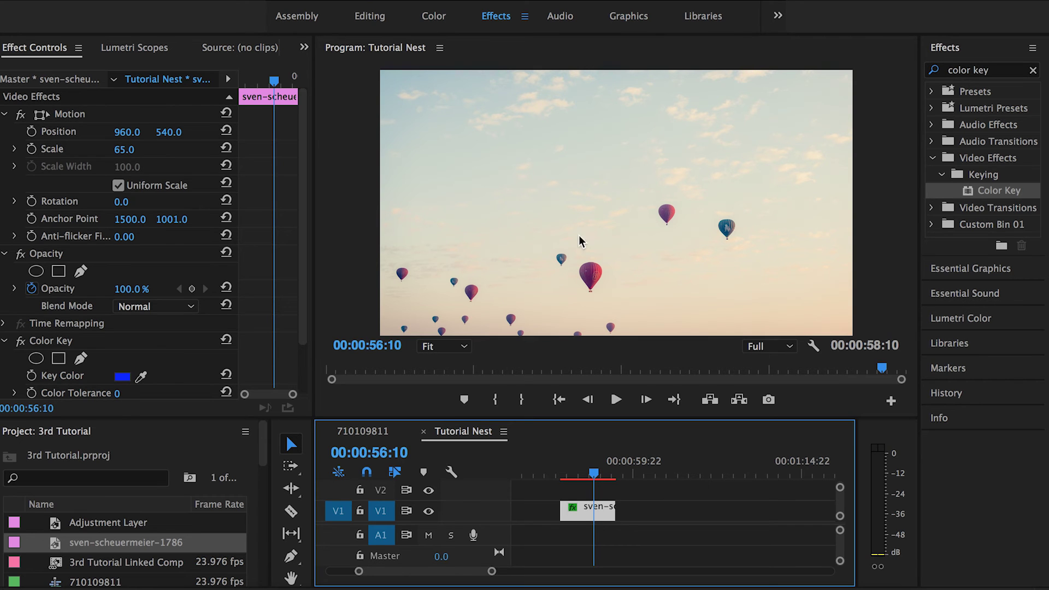
click(303, 361)
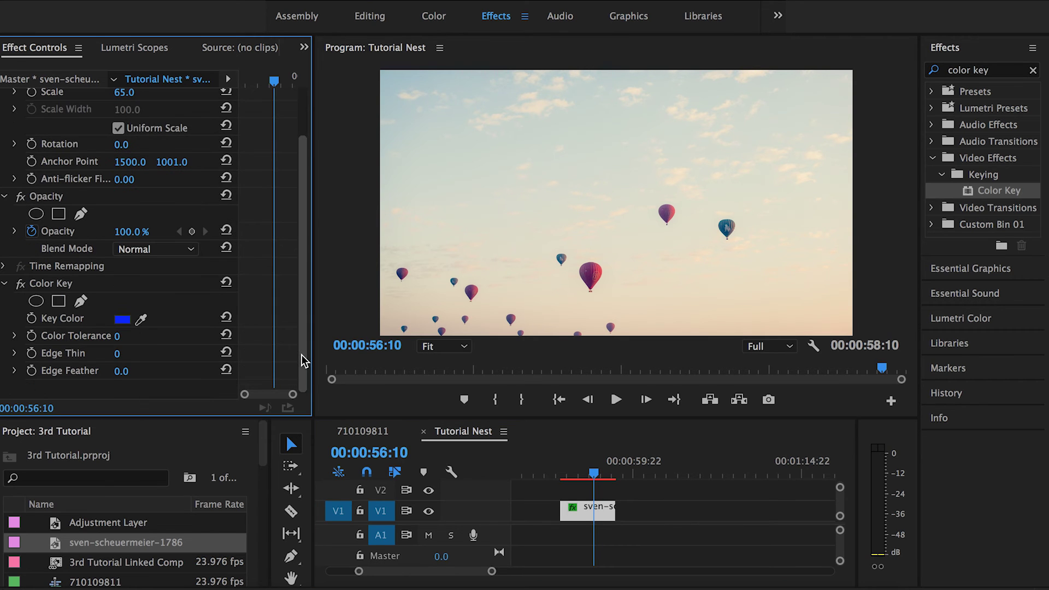
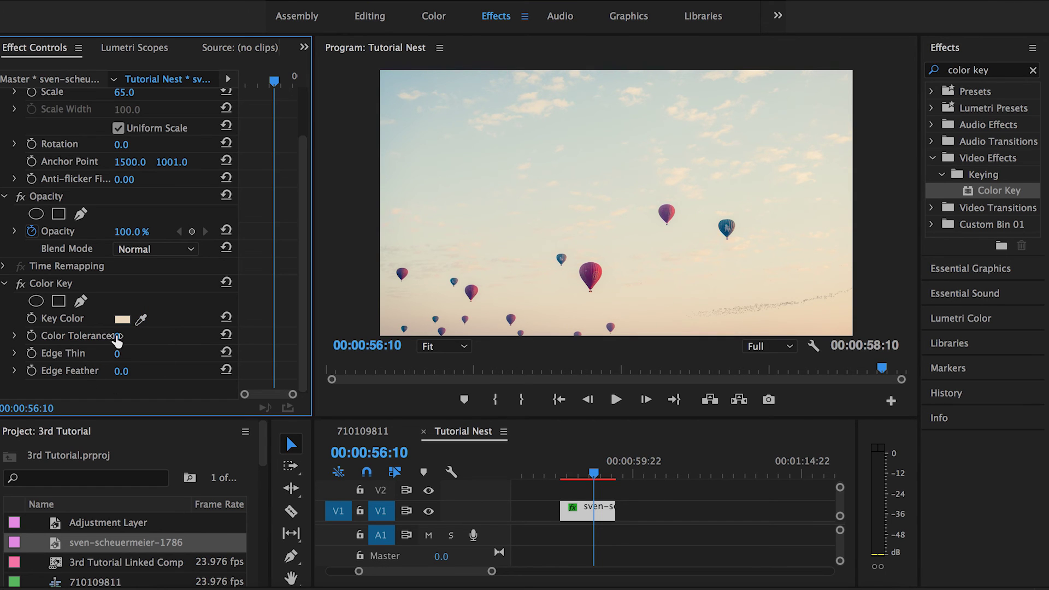
drag(117, 336, 205, 336)
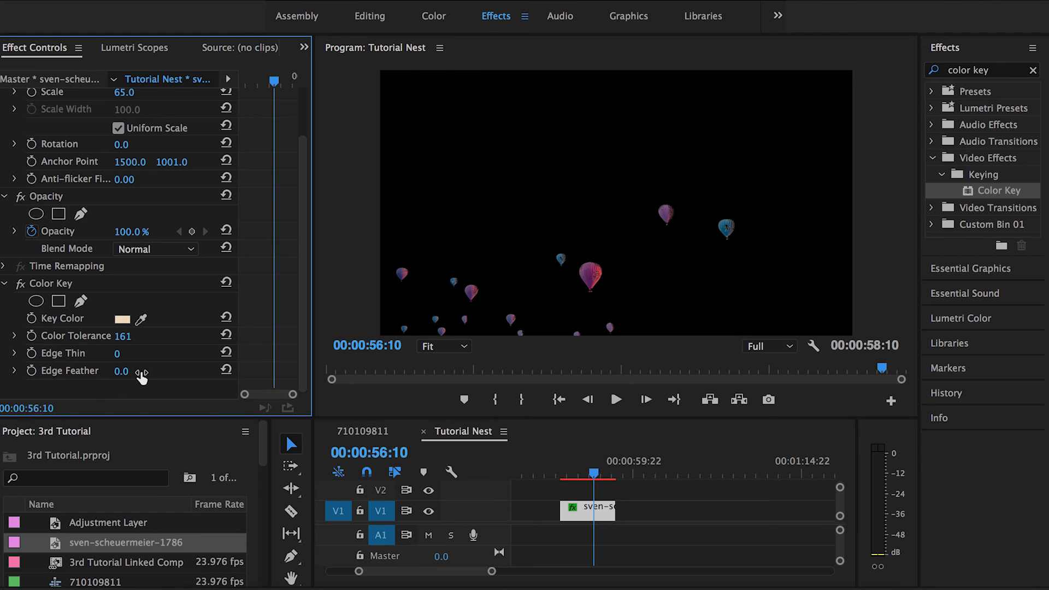
Step: Raise the Color Key's Edge Feather slightly to soften the edges of the keyed balloons
click(15, 371)
scroll(149, 375, down, 1)
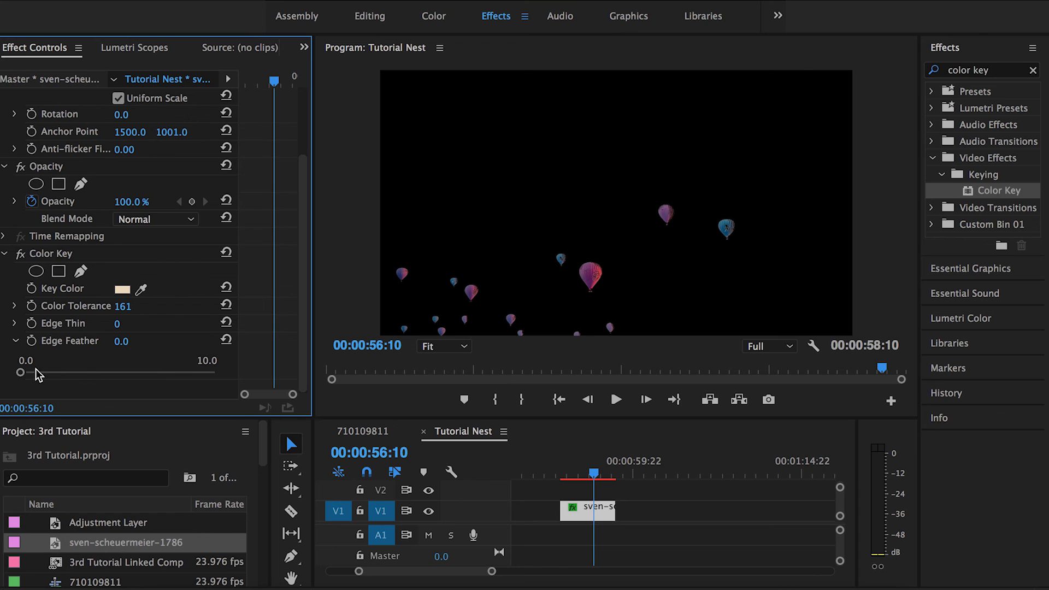
drag(20, 372, 63, 372)
click(519, 303)
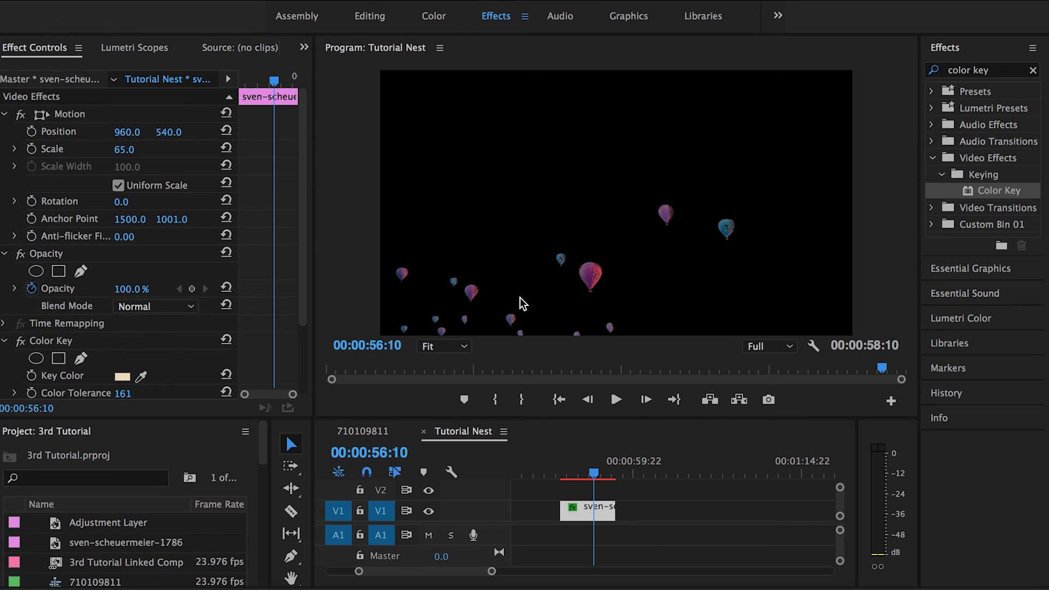